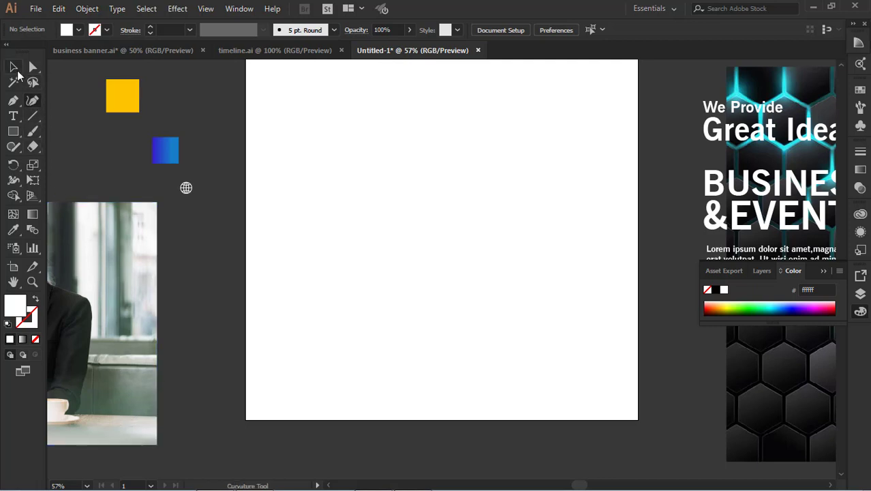
Step: Draw a rectangle covering the whole artboard and fill it with the blue gradient sampled from the small gradient swatch
{"action": "left_click", "coordinate": [12, 133]}
{"action": "scroll", "coordinate": [269, 80], "scroll_direction": "up", "scroll_amount": 3}
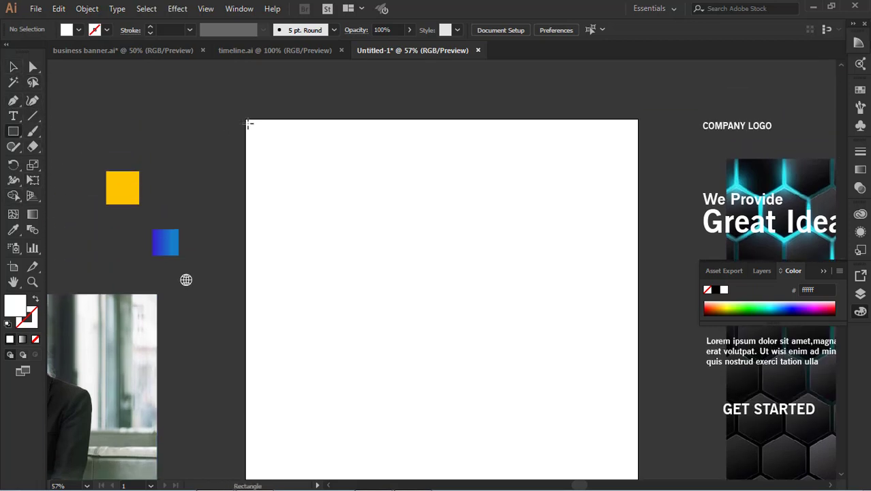
{"action": "scroll", "coordinate": [247, 116], "scroll_direction": "down", "scroll_amount": 1}
{"action": "left_click_drag", "start_coordinate": [245, 88], "coordinate": [636, 449]}
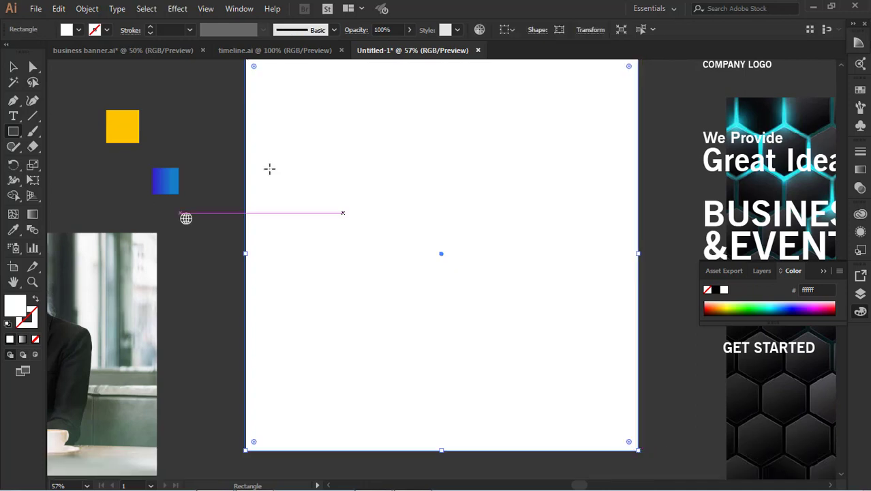
{"action": "left_click", "coordinate": [13, 229]}
{"action": "left_click", "coordinate": [165, 174]}
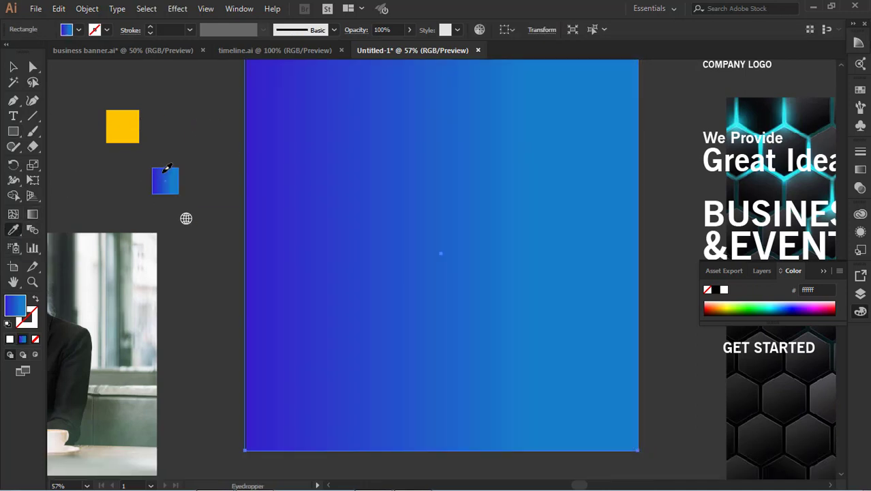
{"action": "left_click", "coordinate": [13, 67]}
{"action": "left_click", "coordinate": [224, 120]}
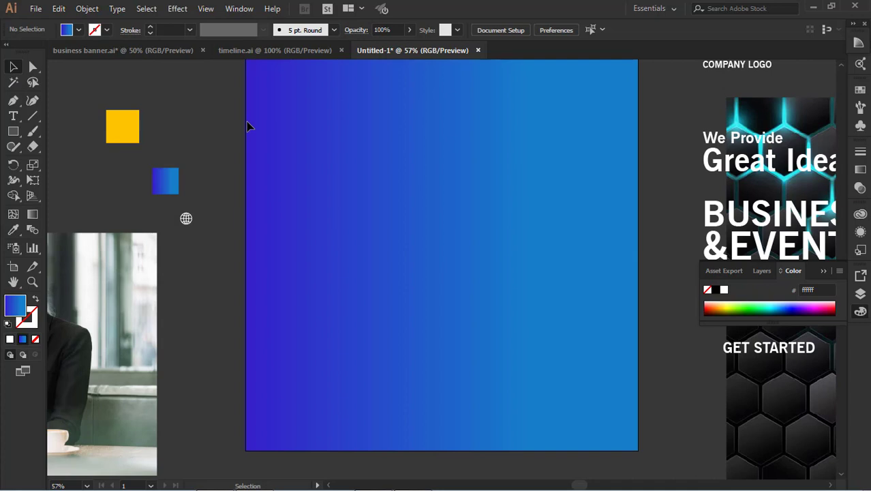
Step: Examine the hex colour values of both gradient stops in the background rectangle's linear gradient
{"action": "left_click", "coordinate": [525, 281]}
{"action": "key", "text": "g"}
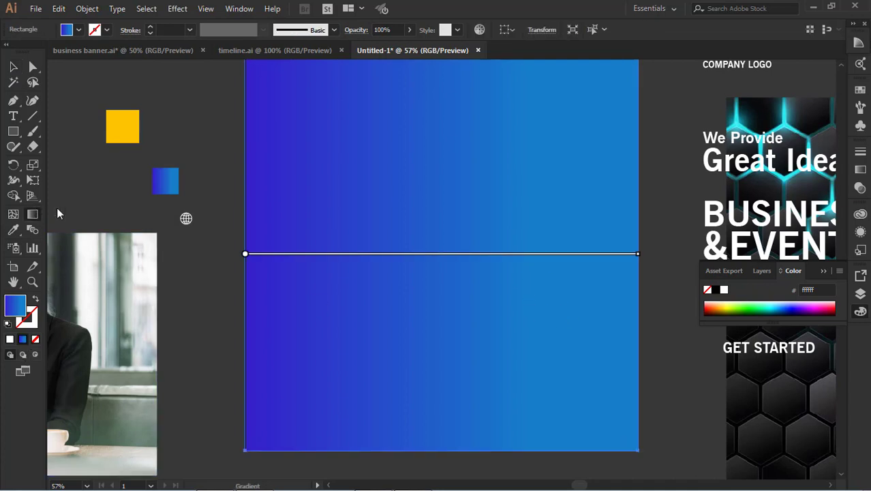
{"action": "left_click", "coordinate": [860, 169]}
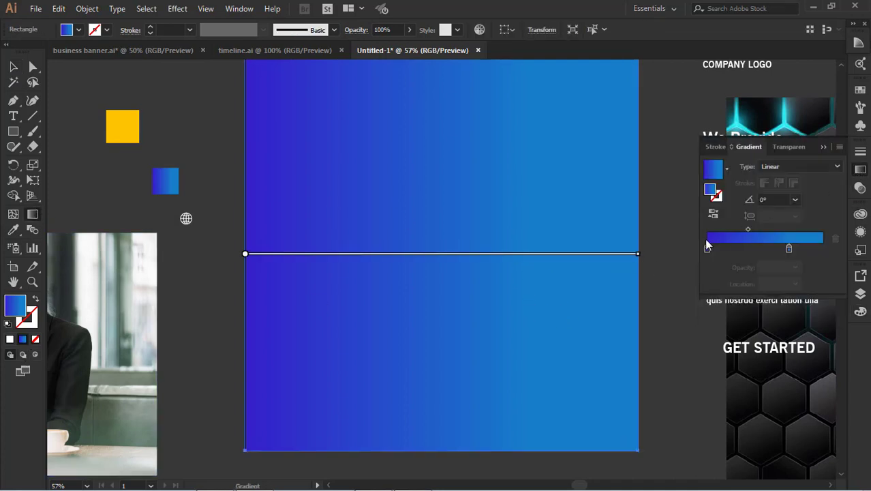
{"action": "left_click", "coordinate": [708, 249]}
{"action": "double_click", "coordinate": [709, 248]}
{"action": "left_click", "coordinate": [791, 360]}
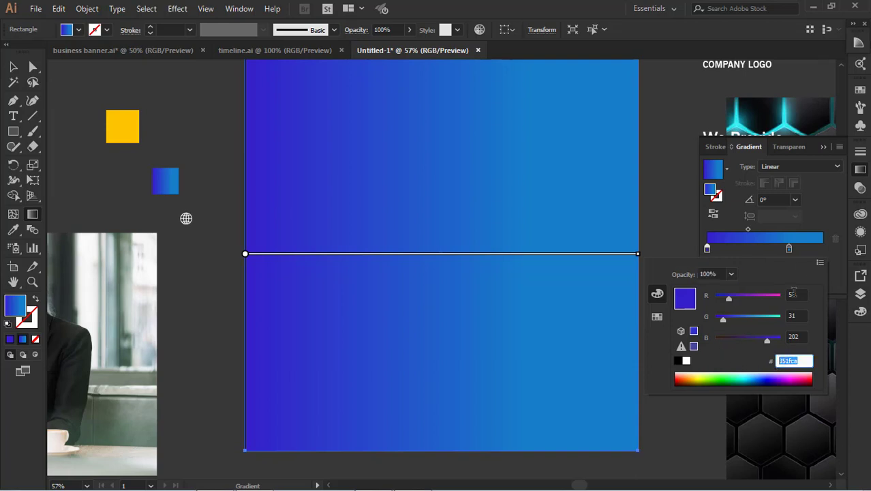
{"action": "double_click", "coordinate": [789, 250]}
{"action": "left_click", "coordinate": [802, 361]}
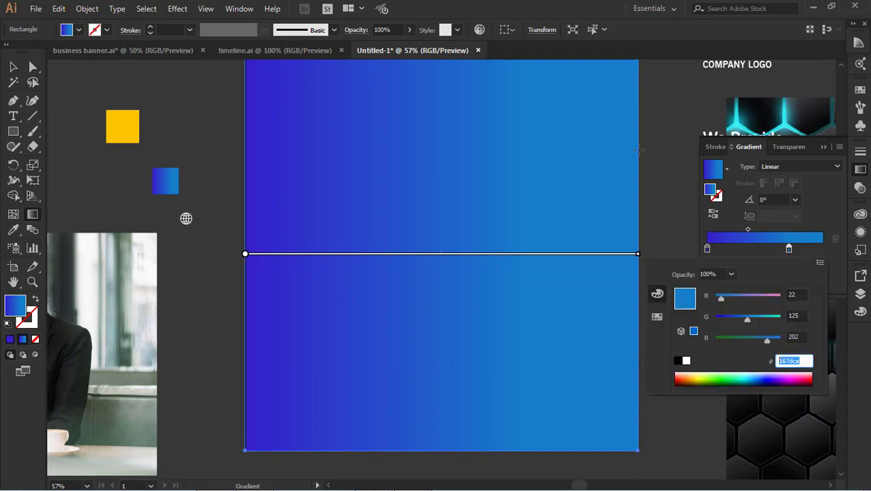
{"action": "left_click", "coordinate": [667, 186]}
{"action": "left_click", "coordinate": [15, 73]}
{"action": "left_click", "coordinate": [207, 127]}
{"action": "left_click", "coordinate": [464, 240]}
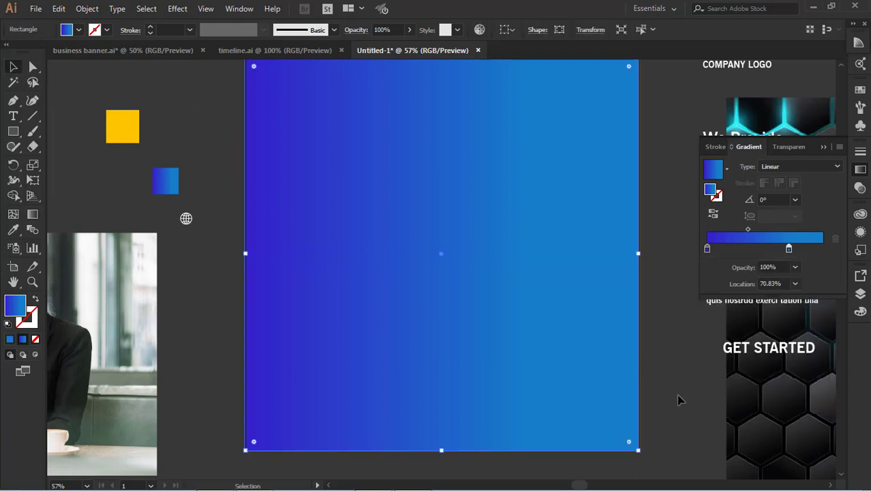
Step: Move the hexagon pattern image behind the gradient rectangle, centred on the artboard
{"action": "left_click_drag", "start_coordinate": [752, 409], "coordinate": [250, 366]}
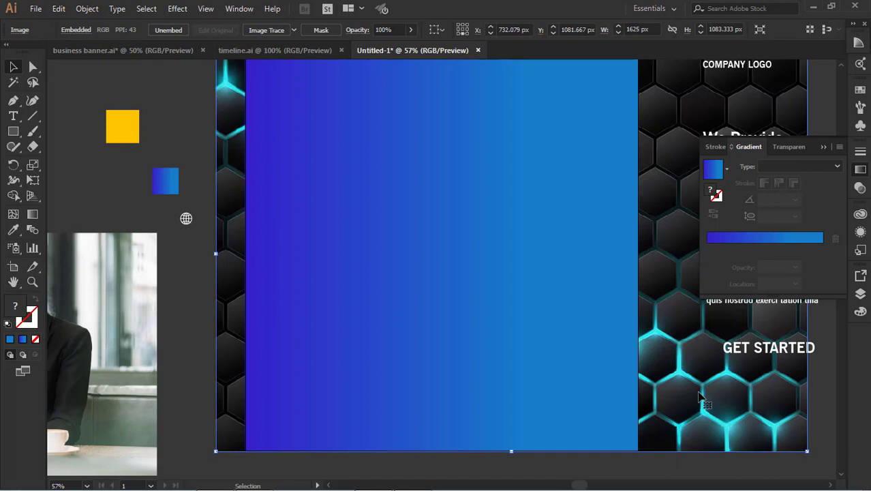
{"action": "left_click", "coordinate": [576, 363]}
{"action": "left_click_drag", "start_coordinate": [710, 398], "coordinate": [638, 394]}
{"action": "left_click", "coordinate": [753, 409]}
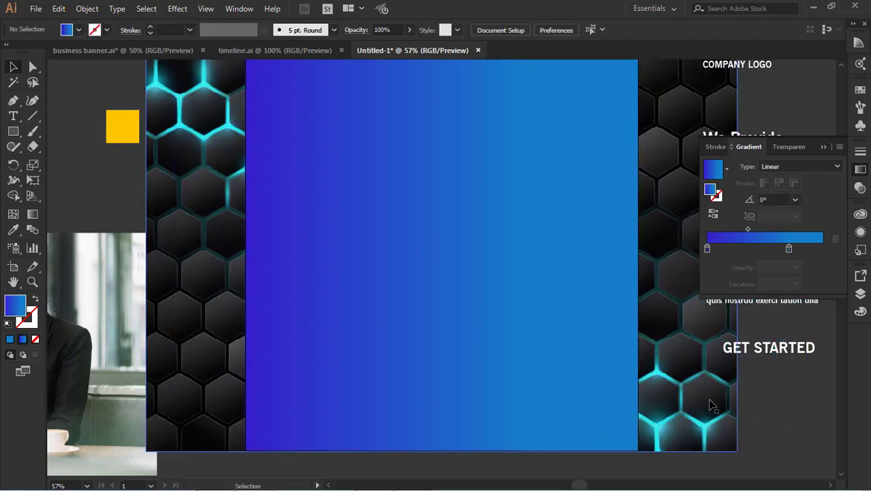
Step: Clip the hexagon image to the background rectangle with a clipping mask
{"action": "left_click", "coordinate": [712, 406]}
{"action": "left_click", "coordinate": [571, 342], "text": "shift"}
{"action": "right_click", "coordinate": [573, 344]}
{"action": "left_click", "coordinate": [614, 223]}
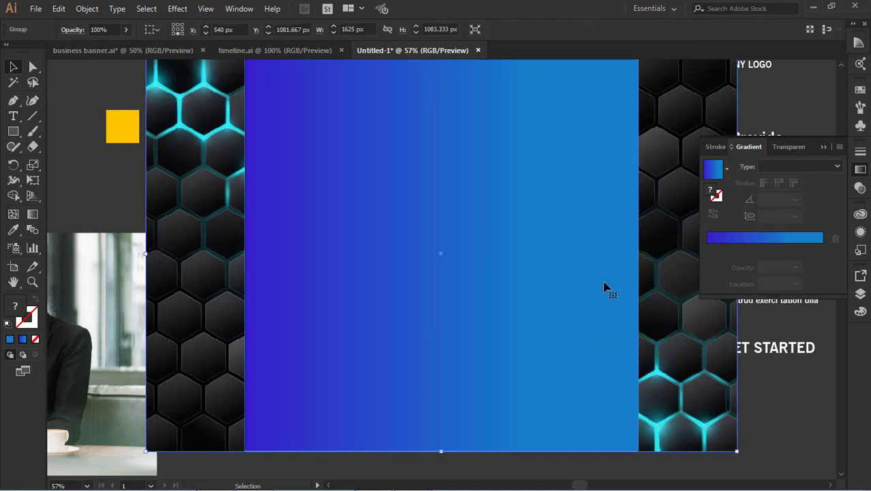
{"action": "key", "text": "ctrl+z"}
{"action": "right_click", "coordinate": [600, 303]}
{"action": "left_click", "coordinate": [613, 199]}
{"action": "left_click", "coordinate": [676, 355]}
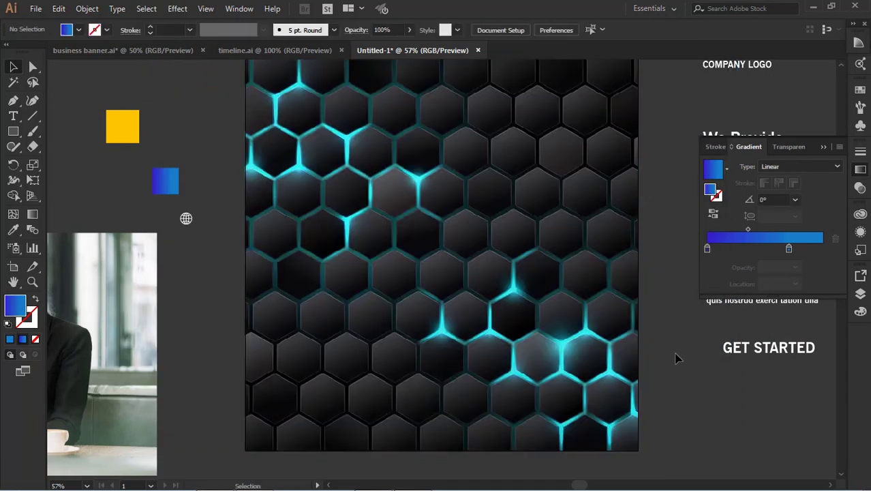
Step: Set the opacity of the hexagon image inside the clip group to 13%
{"action": "left_click", "coordinate": [503, 273]}
{"action": "left_click", "coordinate": [83, 29]}
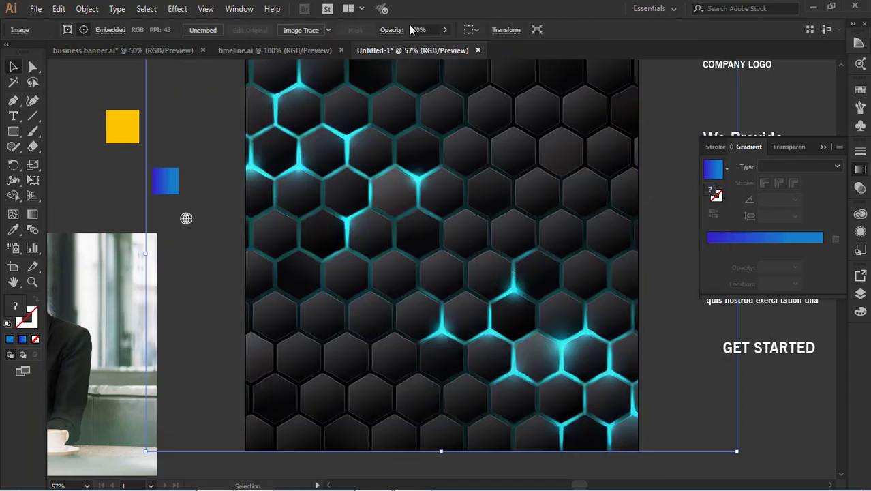
{"action": "left_click_drag", "start_coordinate": [429, 30], "coordinate": [372, 41]}
{"action": "type", "text": "13"}
{"action": "key", "text": "Return"}
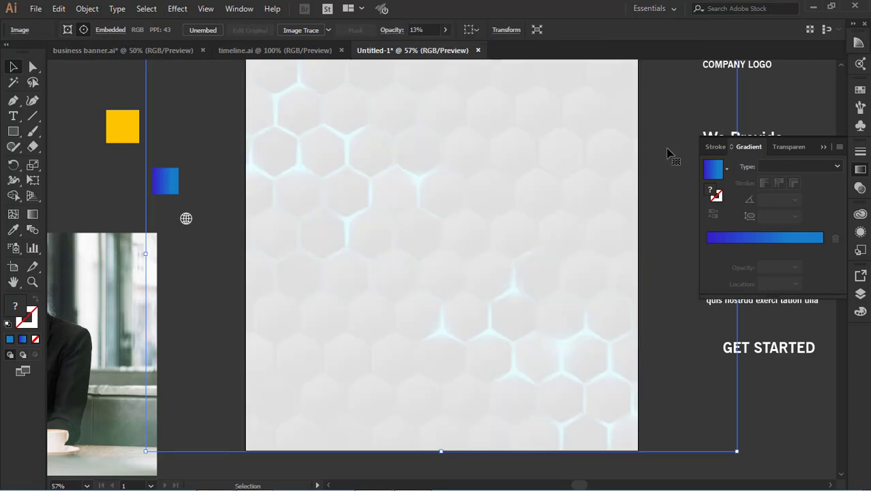
Step: Fill the background's clipping path with the blue gradient sampled from the small gradient swatch
{"action": "left_click", "coordinate": [68, 30]}
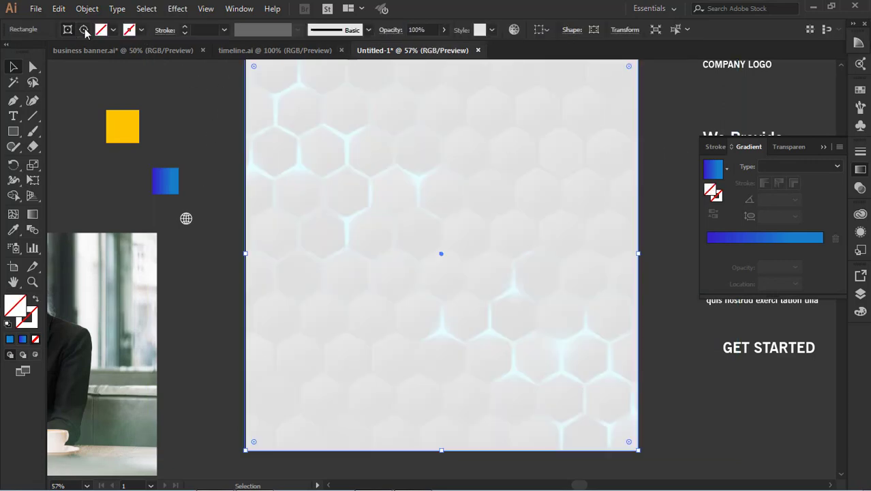
{"action": "left_click", "coordinate": [83, 29]}
{"action": "left_click", "coordinate": [67, 29]}
{"action": "left_click", "coordinate": [13, 230]}
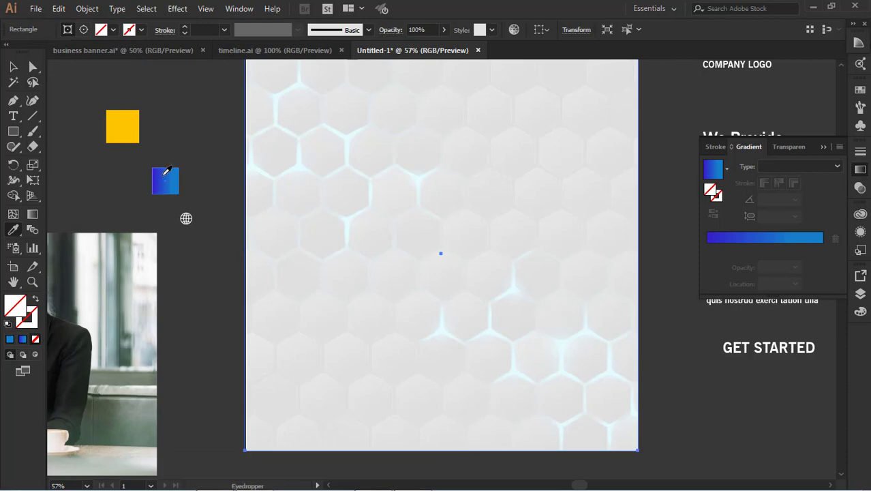
{"action": "left_click", "coordinate": [162, 177]}
{"action": "left_click", "coordinate": [14, 67]}
{"action": "left_click", "coordinate": [204, 151]}
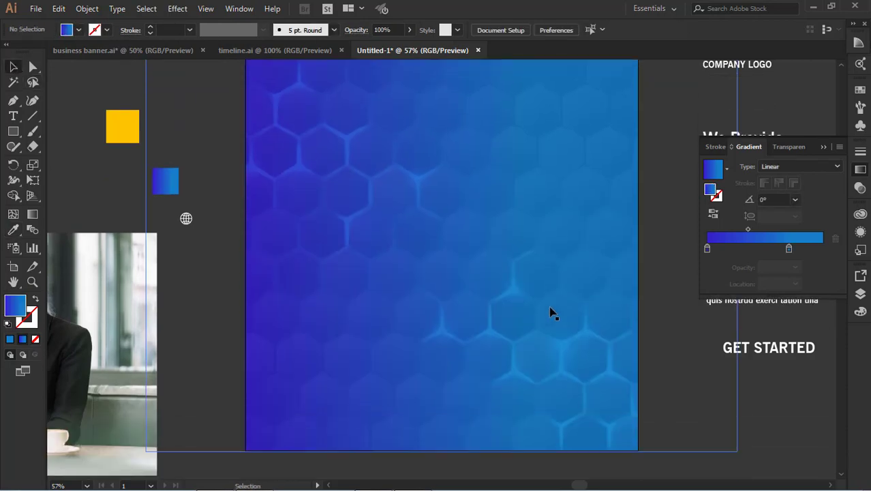
Step: Draw a circle about 669 px in diameter from the centre of the artboard with the Ellipse tool
{"action": "scroll", "coordinate": [650, 352], "scroll_direction": "down", "scroll_amount": 2}
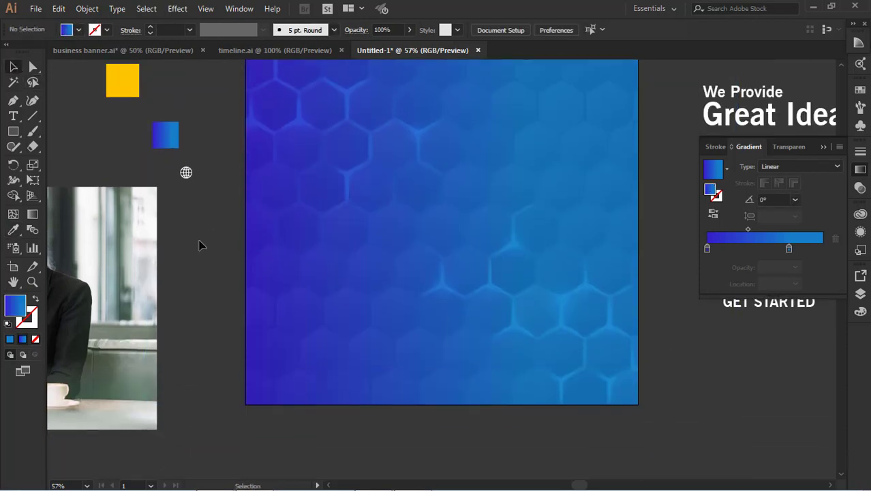
{"action": "scroll", "coordinate": [220, 282], "scroll_direction": "up", "scroll_amount": 3}
{"action": "left_click", "coordinate": [14, 132]}
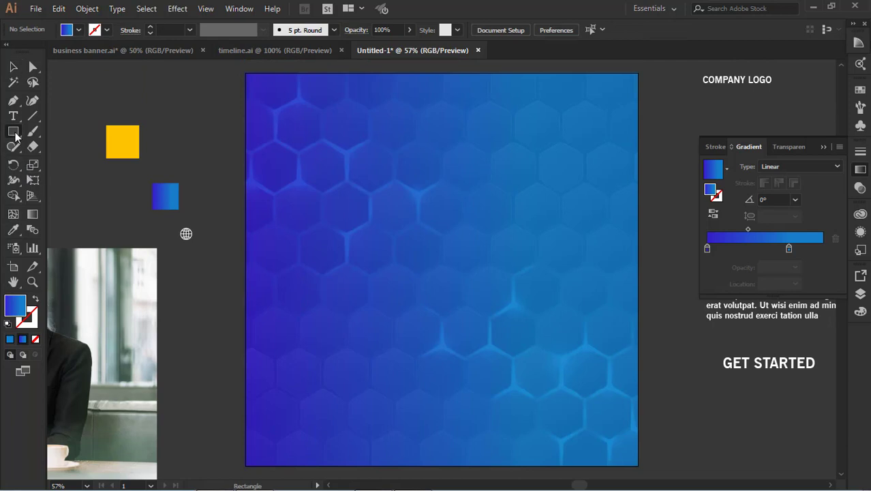
{"action": "left_click_drag", "start_coordinate": [15, 137], "coordinate": [69, 160]}
{"action": "left_click_drag", "start_coordinate": [441, 266], "coordinate": [536, 331]}
{"action": "key", "text": "ctrl+z"}
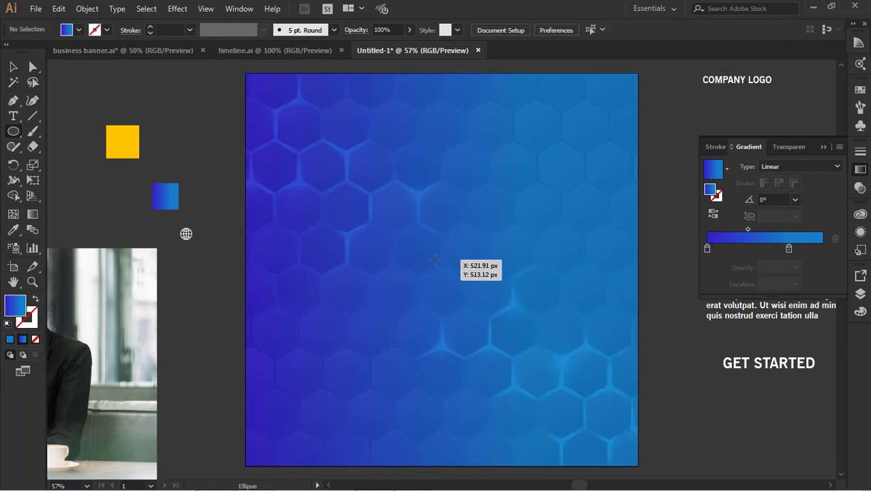
{"action": "left_click_drag", "start_coordinate": [441, 269], "coordinate": [553, 390]}
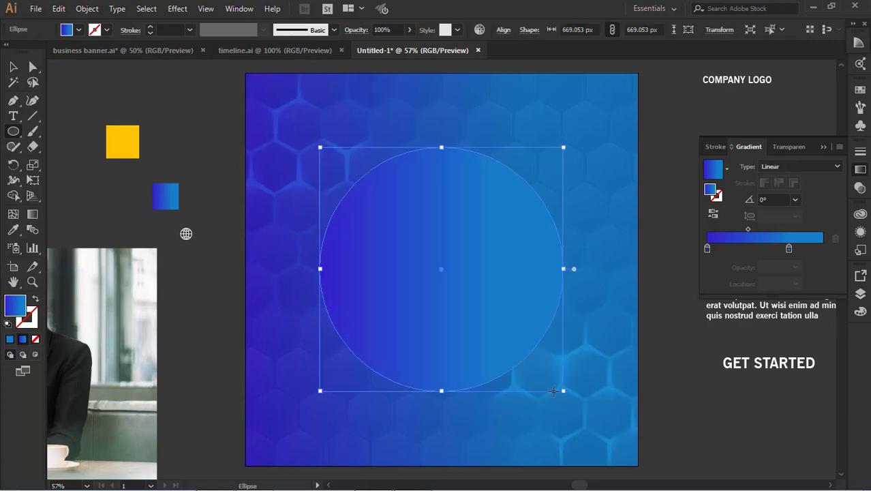
Step: Fill the circle with the yellow sampled from the yellow square swatch
{"action": "left_click", "coordinate": [18, 228]}
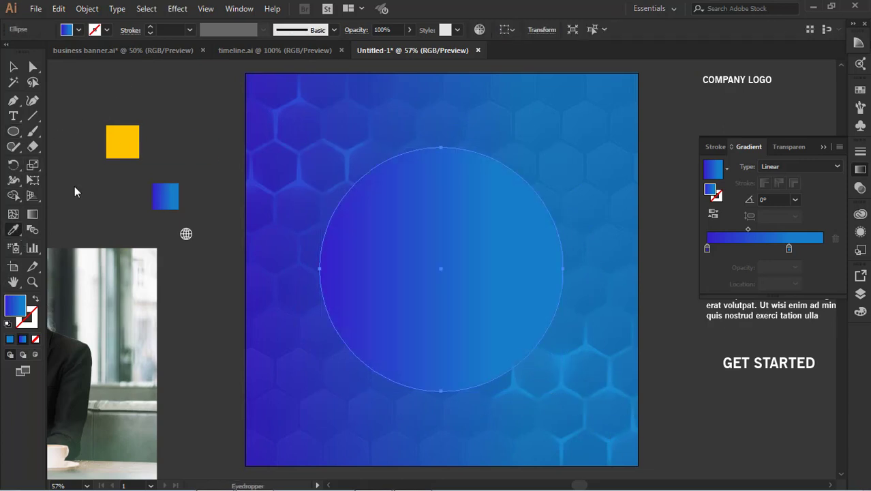
{"action": "left_click", "coordinate": [14, 67]}
{"action": "left_click", "coordinate": [204, 149]}
{"action": "left_click", "coordinate": [382, 224]}
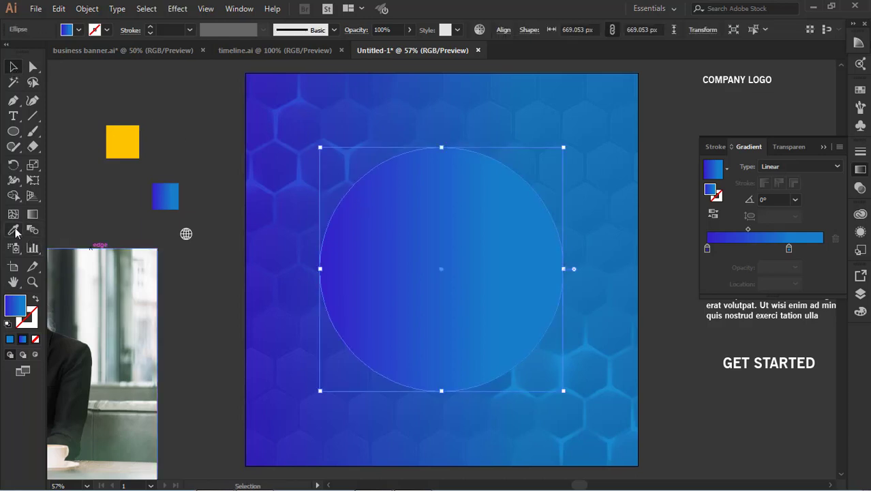
{"action": "left_click", "coordinate": [13, 229]}
{"action": "left_click", "coordinate": [120, 140]}
{"action": "left_click", "coordinate": [16, 67]}
{"action": "left_click", "coordinate": [114, 119]}
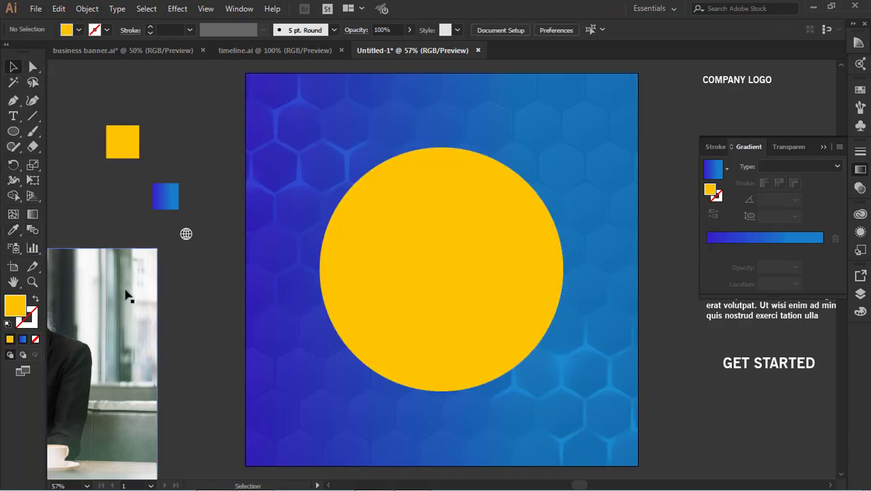
Step: Move the photo of the woman at the laptop towards the yellow circle and clip it to the circle with a clipping mask
{"action": "left_click_drag", "start_coordinate": [126, 289], "coordinate": [600, 190]}
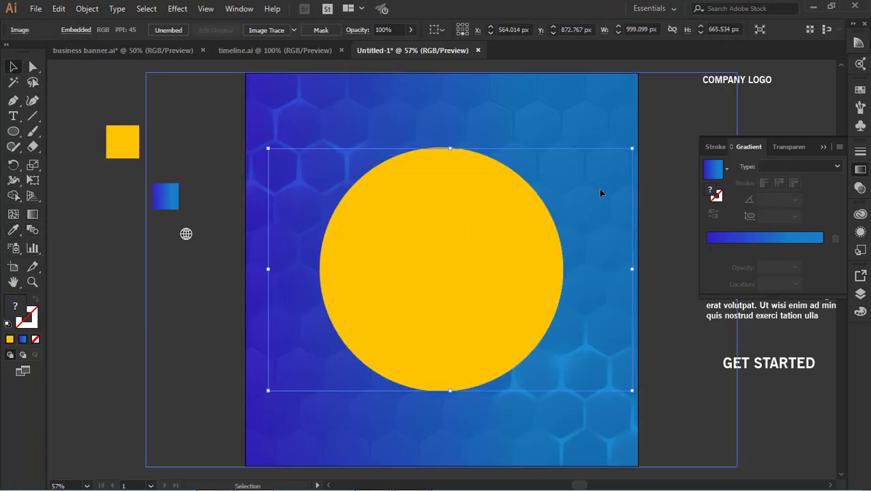
{"action": "key", "text": "ctrl+z"}
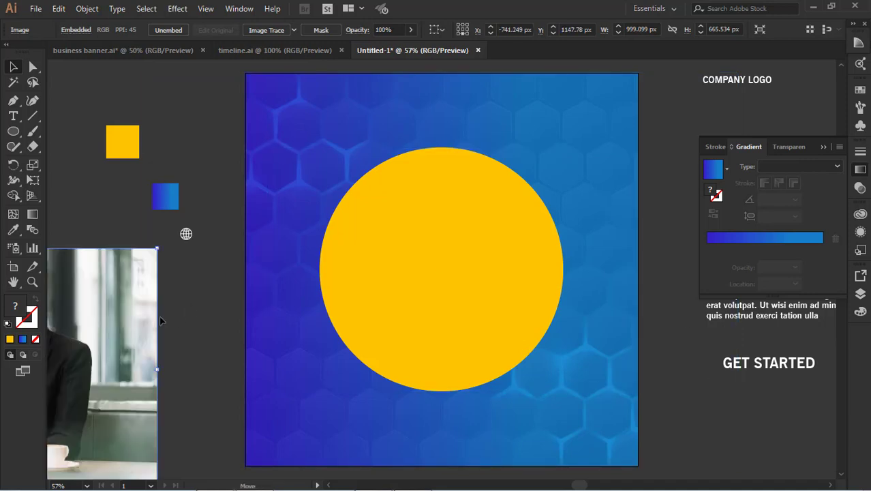
{"action": "left_click_drag", "start_coordinate": [159, 316], "coordinate": [294, 295]}
{"action": "left_click", "coordinate": [439, 273]}
{"action": "left_click", "coordinate": [210, 279], "text": "shift"}
{"action": "right_click", "coordinate": [210, 279]}
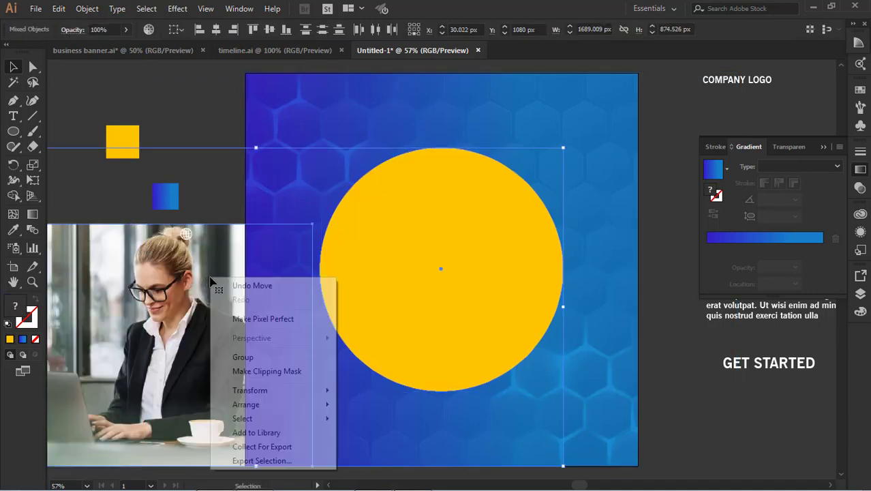
{"action": "left_click", "coordinate": [290, 371]}
{"action": "left_click", "coordinate": [457, 308]}
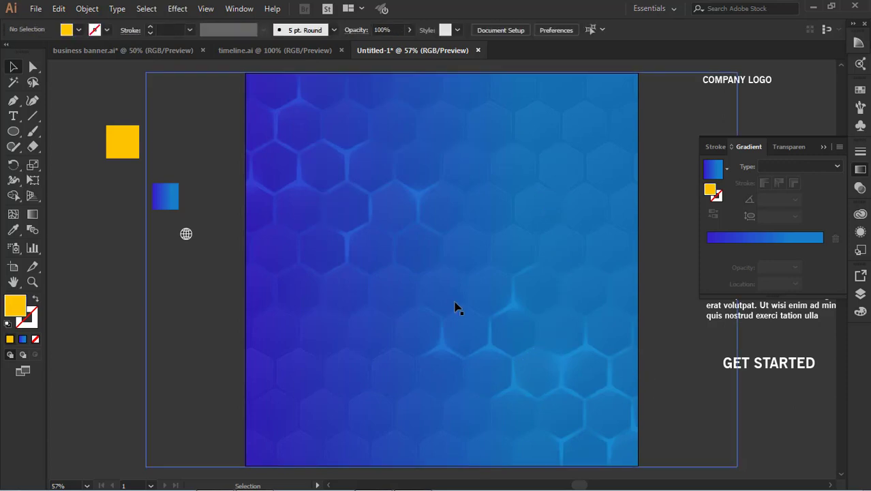
Step: Edit the circular clip group's contents and shift the photo right and up until the woman sits within the circle
{"action": "left_click", "coordinate": [375, 268]}
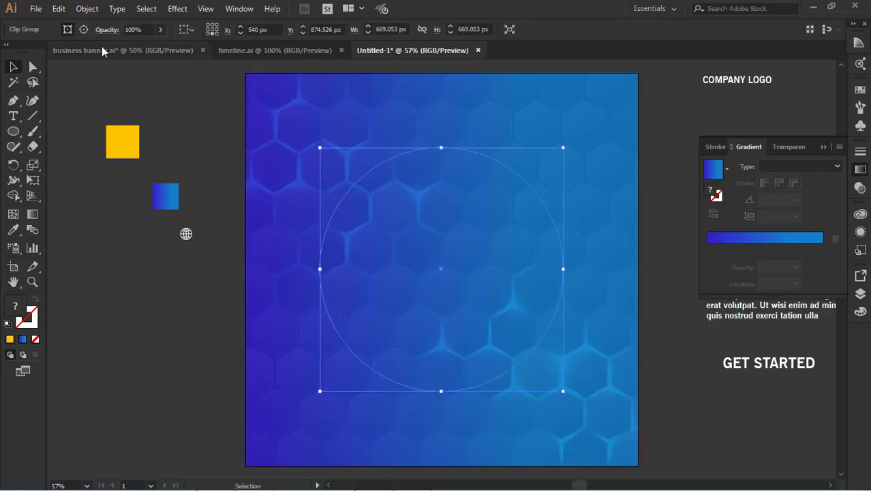
{"action": "left_click", "coordinate": [83, 30]}
{"action": "key", "text": "shift+Right"}
{"action": "key", "text": "shift+Right"}
{"action": "key", "text": "shift+Right"}
{"action": "key", "text": "shift+Right"}
{"action": "key", "text": "shift+Right"}
{"action": "key", "text": "shift+Right"}
{"action": "key", "text": "shift+Right"}
{"action": "key", "text": "shift+Right"}
{"action": "key", "text": "shift+Right"}
{"action": "key", "text": "shift+Right"}
{"action": "key", "text": "shift+Right"}
{"action": "key", "text": "shift+Right"}
{"action": "key", "text": "shift+Right"}
{"action": "key", "text": "shift+Right"}
{"action": "key", "text": "shift+Right"}
{"action": "key", "text": "shift+Right"}
{"action": "key", "text": "shift+Right"}
{"action": "key", "text": "shift+Right"}
{"action": "key", "text": "shift+Right"}
{"action": "key", "text": "shift+Right"}
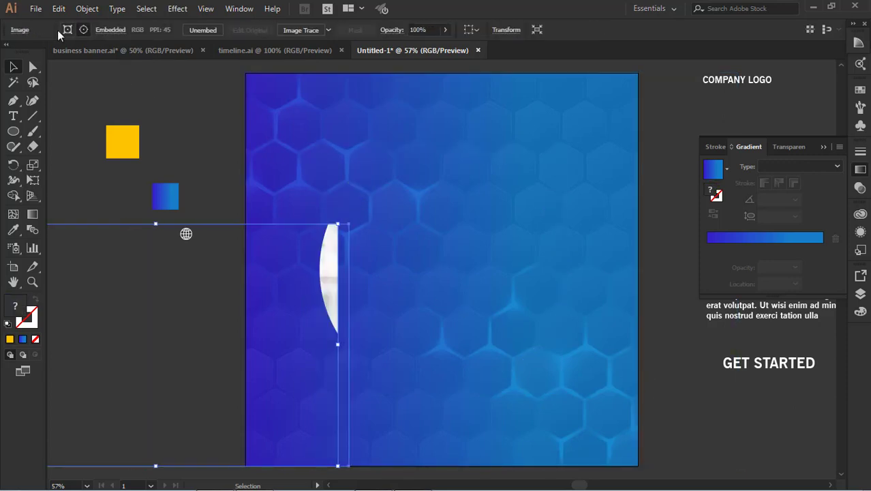
{"action": "key", "text": "shift+Up"}
{"action": "key", "text": "shift+Up"}
{"action": "key", "text": "shift+Up"}
{"action": "key", "text": "shift+Up"}
{"action": "key", "text": "shift+Up"}
{"action": "key", "text": "shift+Up"}
{"action": "key", "text": "shift+Up"}
{"action": "key", "text": "shift+Up"}
{"action": "key", "text": "shift+Up"}
{"action": "key", "text": "shift+Up"}
{"action": "key", "text": "shift+Up"}
{"action": "key", "text": "shift+Up"}
{"action": "key", "text": "shift+Up"}
{"action": "key", "text": "shift+Up"}
{"action": "key", "text": "shift+Up"}
{"action": "key", "text": "shift+Up"}
{"action": "key", "text": "shift+Up"}
{"action": "key", "text": "shift+Up"}
{"action": "key", "text": "shift+Up"}
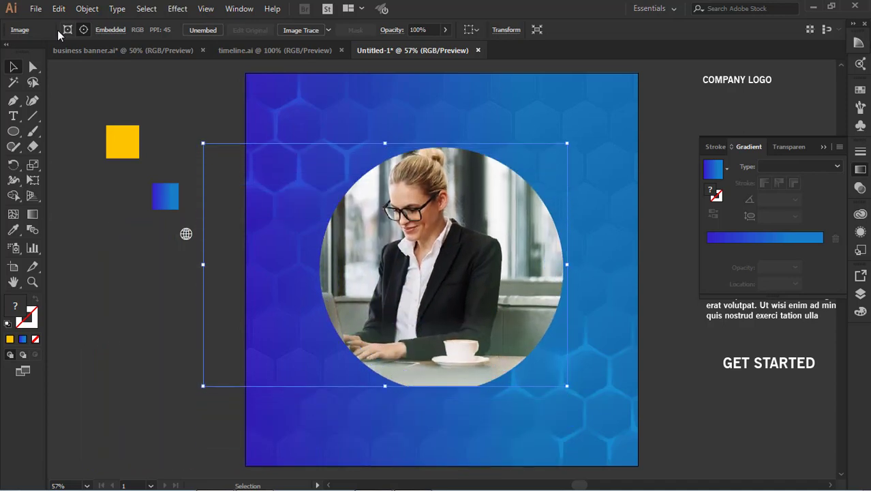
{"action": "key", "text": "shift+Right"}
{"action": "key", "text": "shift+Right"}
{"action": "key", "text": "shift+Right"}
{"action": "key", "text": "shift+Right"}
{"action": "key", "text": "shift+Right"}
{"action": "key", "text": "shift+Right"}
{"action": "key", "text": "shift+Right"}
{"action": "key", "text": "shift+Right"}
{"action": "key", "text": "shift+Up"}
{"action": "key", "text": "shift+Down"}
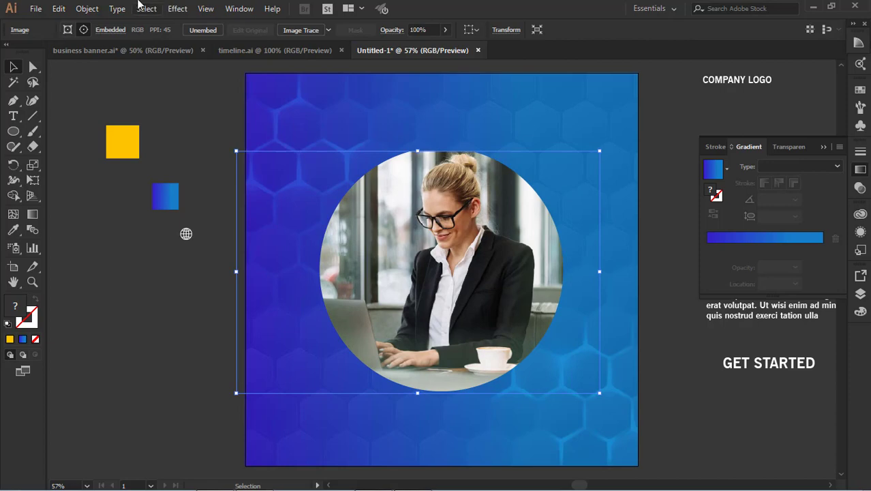
Step: Enlarge the clipped photo slightly from its upper-right corner so it fills the entire circle
{"action": "scroll", "coordinate": [546, 100], "scroll_direction": "up", "scroll_amount": 4}
{"action": "scroll", "coordinate": [546, 100], "scroll_direction": "down", "scroll_amount": 5}
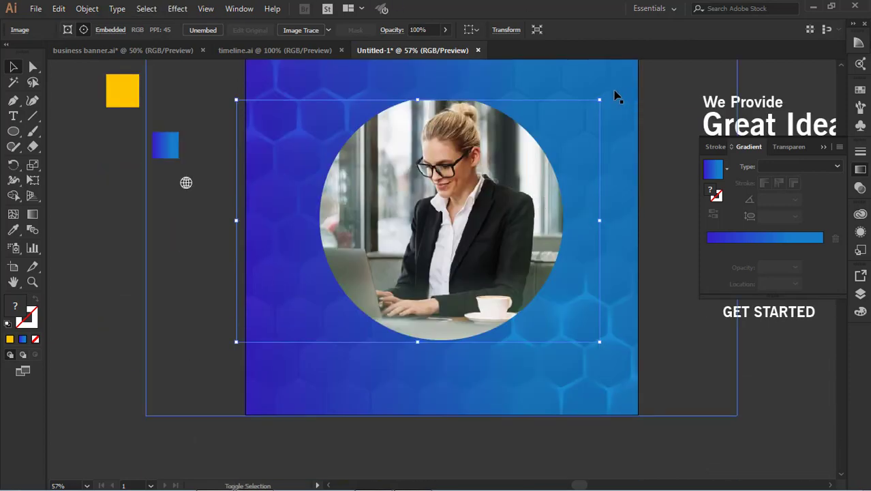
{"action": "left_click_drag", "start_coordinate": [600, 99], "coordinate": [619, 86]}
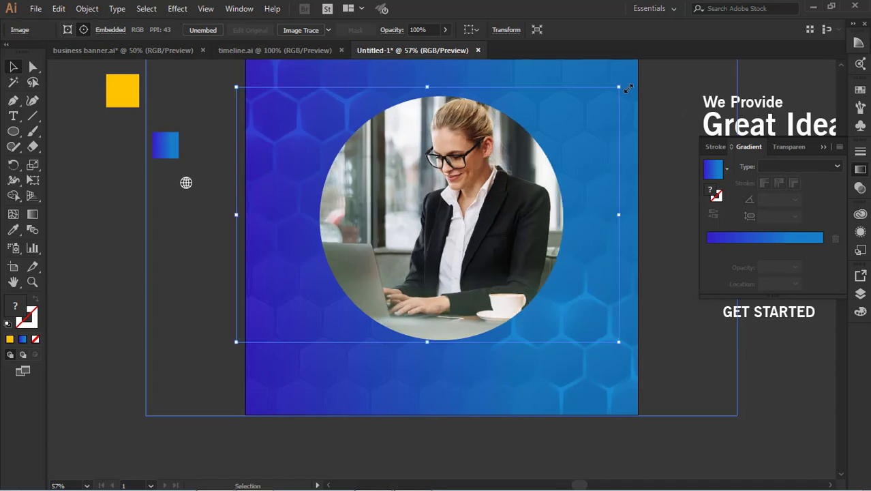
Step: Nudge the clipped photo slightly down within its circular mask
{"action": "left_click", "coordinate": [673, 330]}
{"action": "left_click", "coordinate": [498, 188]}
{"action": "left_click", "coordinate": [81, 30]}
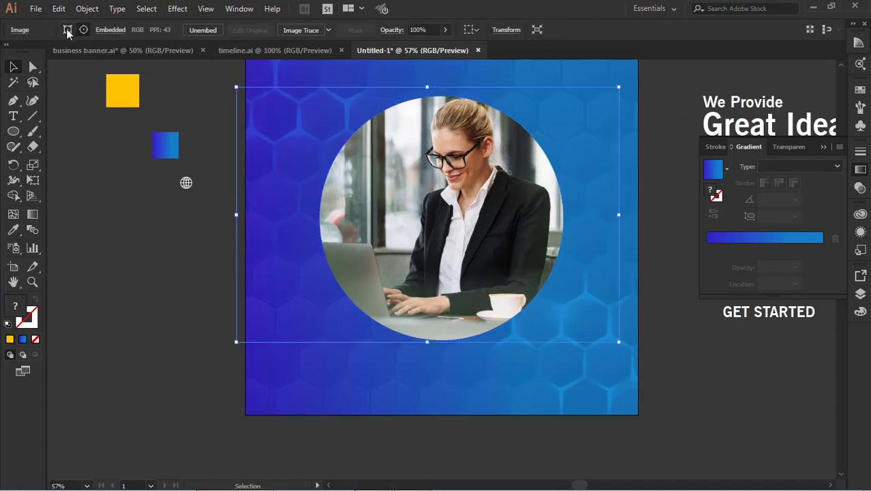
{"action": "key", "text": "shift+Down"}
{"action": "key", "text": "shift+Down"}
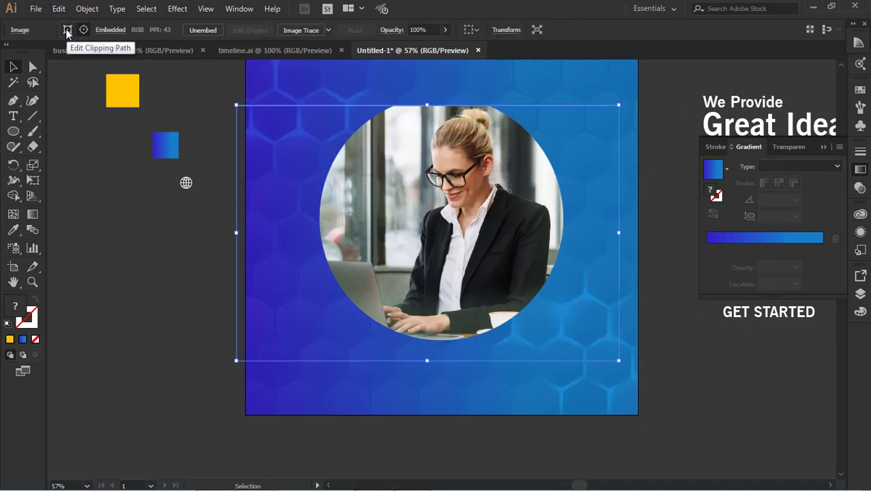
{"action": "left_click", "coordinate": [108, 140]}
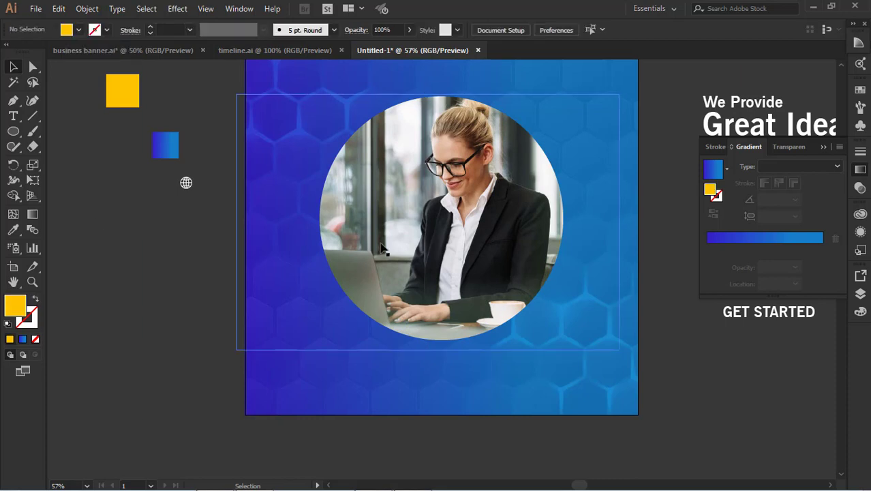
Step: Draw a circle about 704 px across, concentric with the circular photo and slightly larger than it
{"action": "scroll", "coordinate": [423, 300], "scroll_direction": "up", "scroll_amount": 2}
{"action": "left_click", "coordinate": [559, 253]}
{"action": "left_click", "coordinate": [491, 136]}
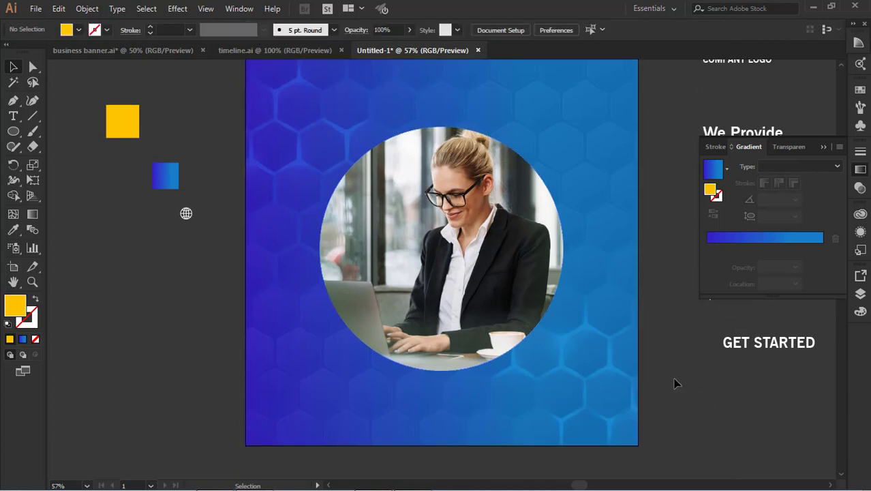
{"action": "scroll", "coordinate": [675, 382], "scroll_direction": "up", "scroll_amount": 1}
{"action": "left_click_drag", "start_coordinate": [234, 156], "coordinate": [565, 409]}
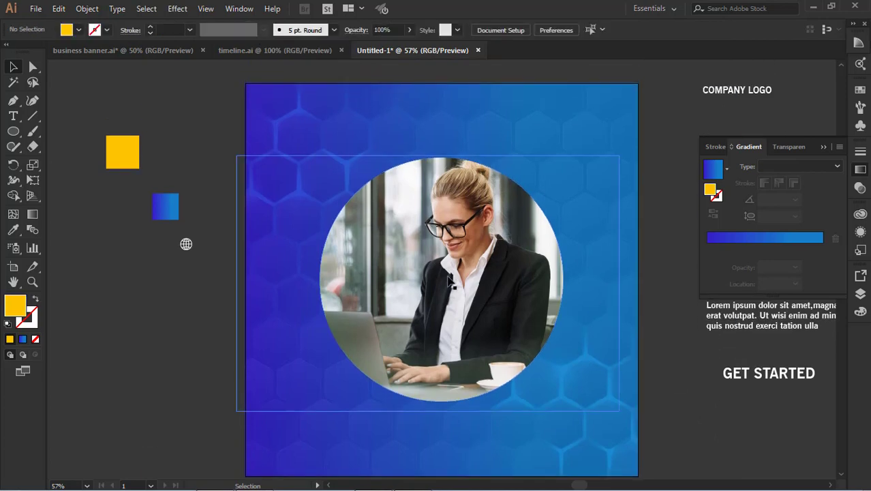
{"action": "key", "text": "l"}
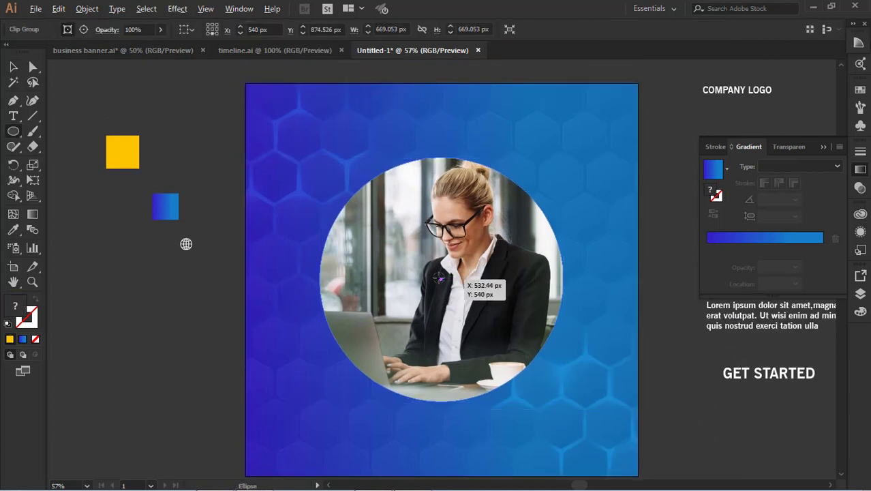
{"action": "left_click_drag", "start_coordinate": [441, 279], "coordinate": [570, 407]}
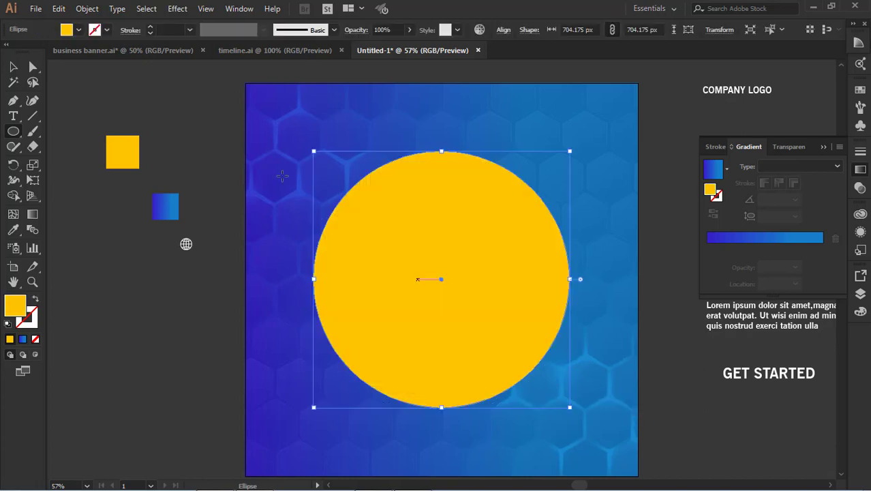
Step: Swap the new circle's yellow fill to its stroke and set the stroke weight to 7 pt
{"action": "left_click", "coordinate": [35, 300]}
{"action": "left_click", "coordinate": [149, 30]}
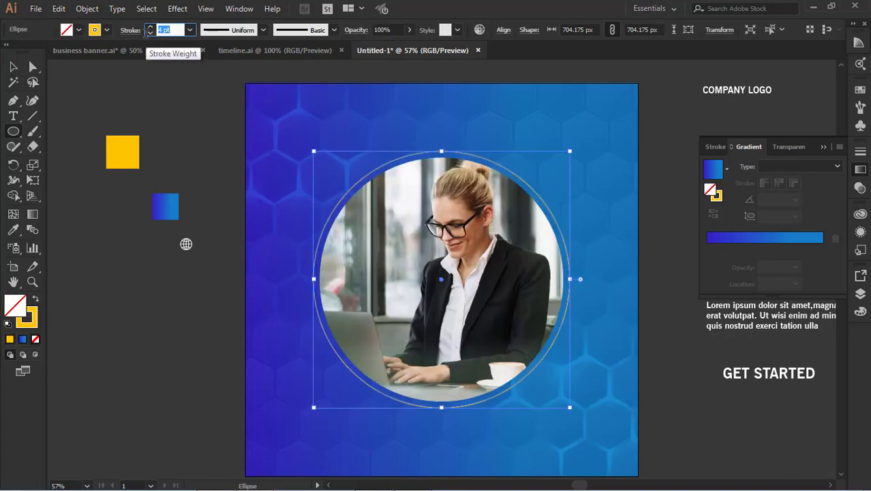
{"action": "left_click", "coordinate": [150, 28]}
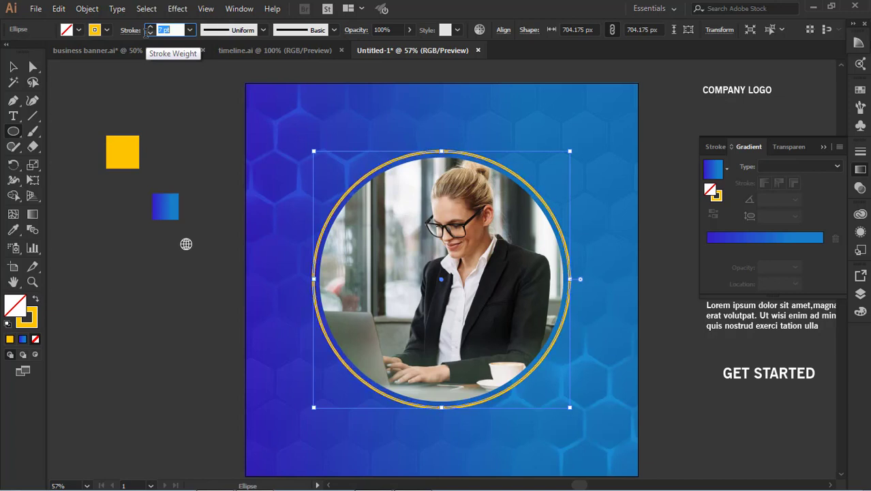
{"action": "left_click", "coordinate": [13, 67]}
{"action": "left_click", "coordinate": [71, 204]}
Step: Draw a second concentric yellow ring about 750 px across around the first and set its stroke to 13 pt
{"action": "left_click", "coordinate": [13, 131]}
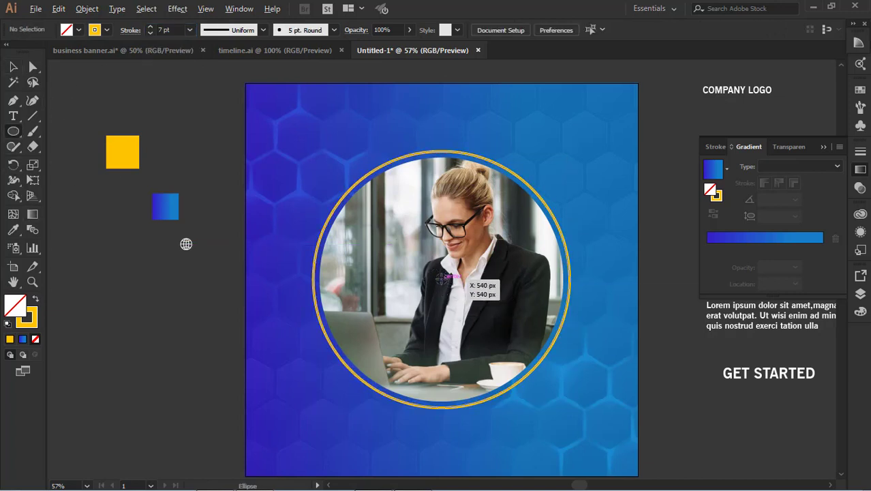
{"action": "left_click_drag", "start_coordinate": [441, 278], "coordinate": [577, 415]}
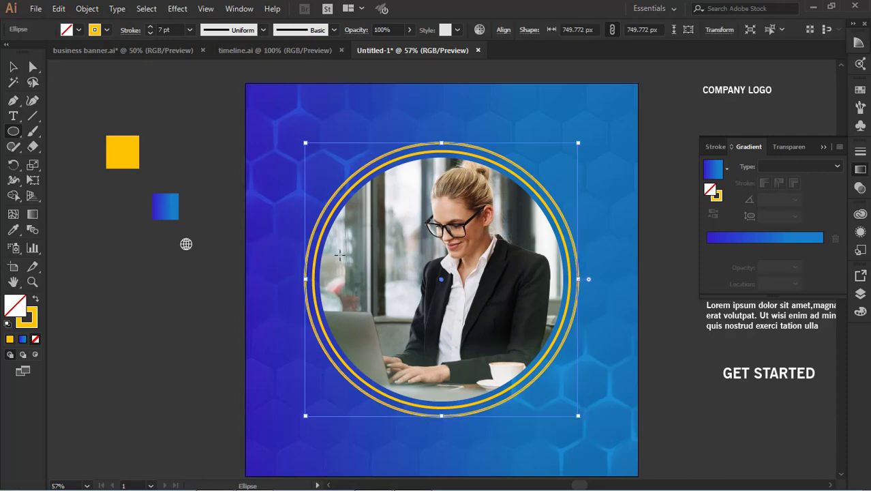
{"action": "left_click_drag", "start_coordinate": [171, 30], "coordinate": [156, 30]}
{"action": "scroll", "coordinate": [156, 31], "scroll_direction": "up", "scroll_amount": 7}
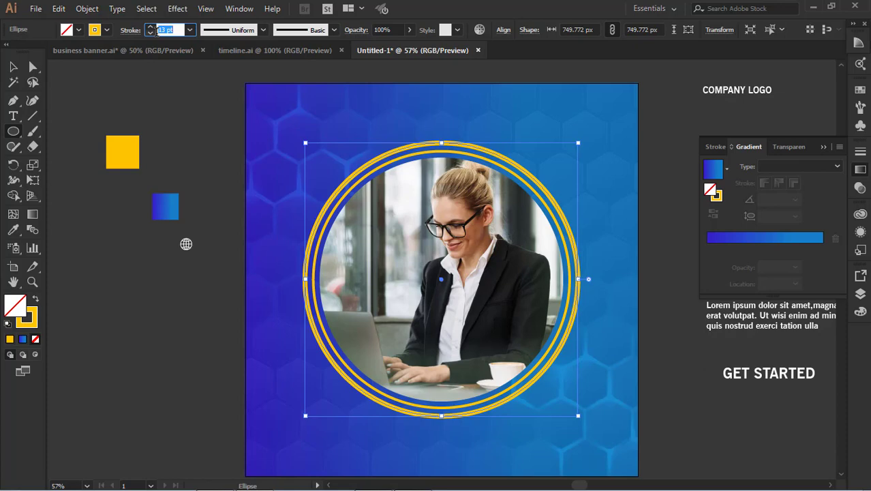
{"action": "left_click", "coordinate": [14, 66]}
{"action": "left_click", "coordinate": [92, 212]}
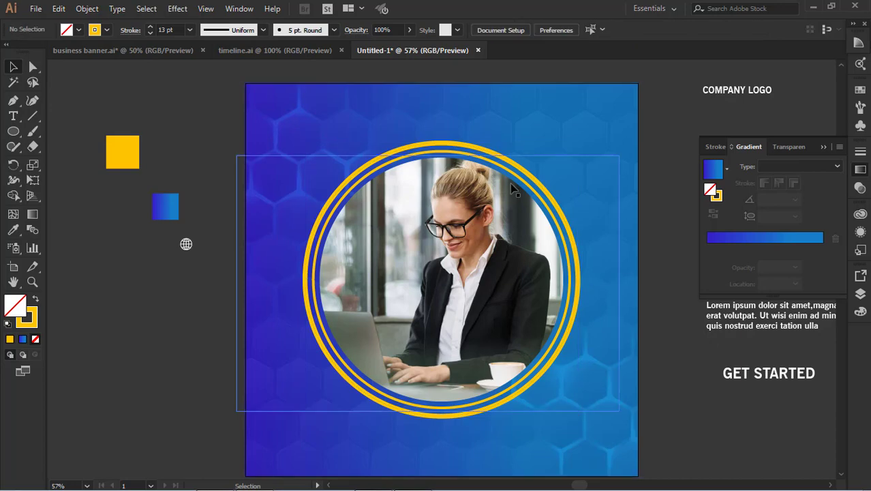
Step: Group the two yellow rings together with the circular photo
{"action": "left_click", "coordinate": [539, 193]}
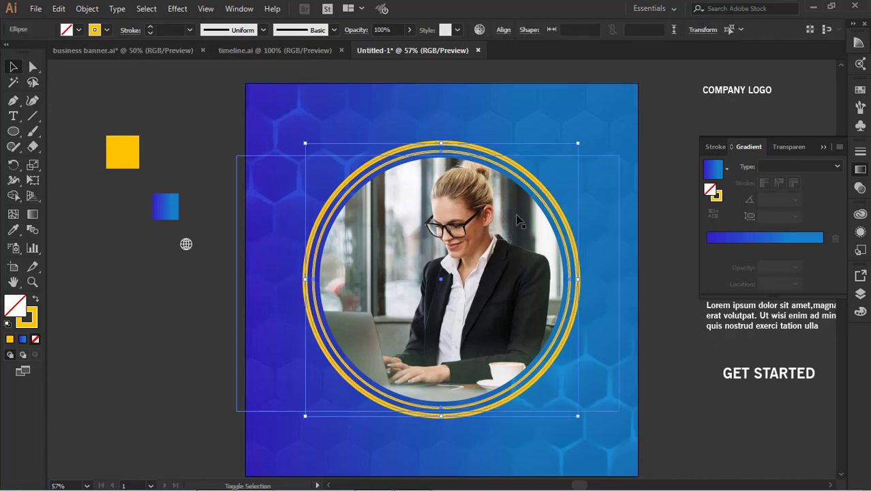
{"action": "left_click", "coordinate": [518, 218], "text": "shift"}
{"action": "left_click_drag", "start_coordinate": [519, 216], "coordinate": [547, 181]}
{"action": "key", "text": "ctrl+z"}
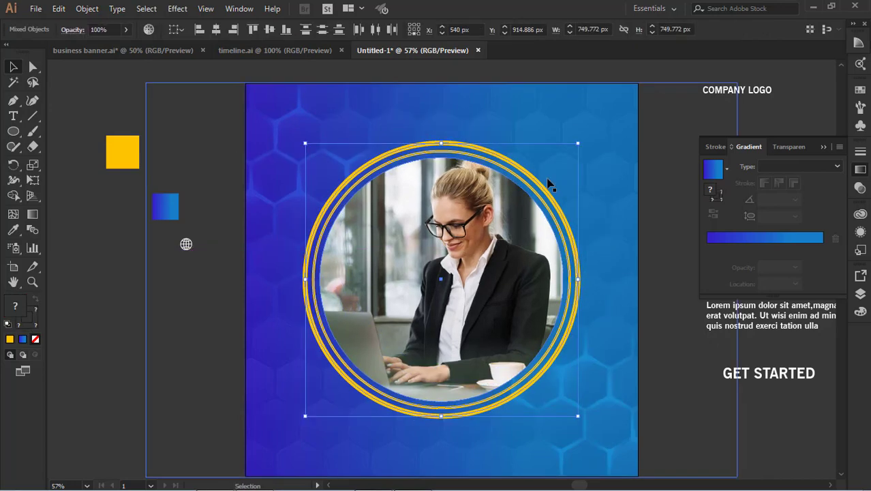
{"action": "right_click", "coordinate": [519, 217]}
{"action": "left_click", "coordinate": [534, 298]}
Step: Move the photo group to the banner's upper-right corner and enlarge it to about 828 px across
{"action": "left_click_drag", "start_coordinate": [437, 293], "coordinate": [545, 201]}
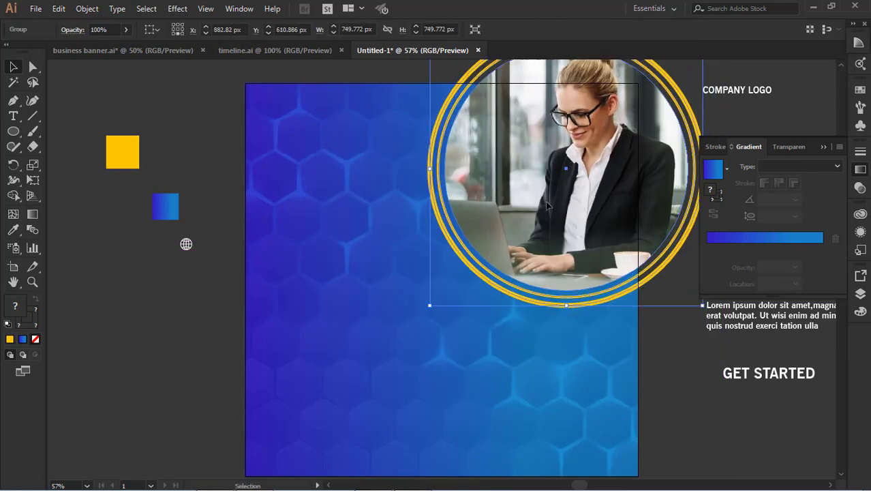
{"action": "left_click_drag", "start_coordinate": [430, 305], "coordinate": [402, 349]}
{"action": "left_click_drag", "start_coordinate": [518, 279], "coordinate": [516, 289]}
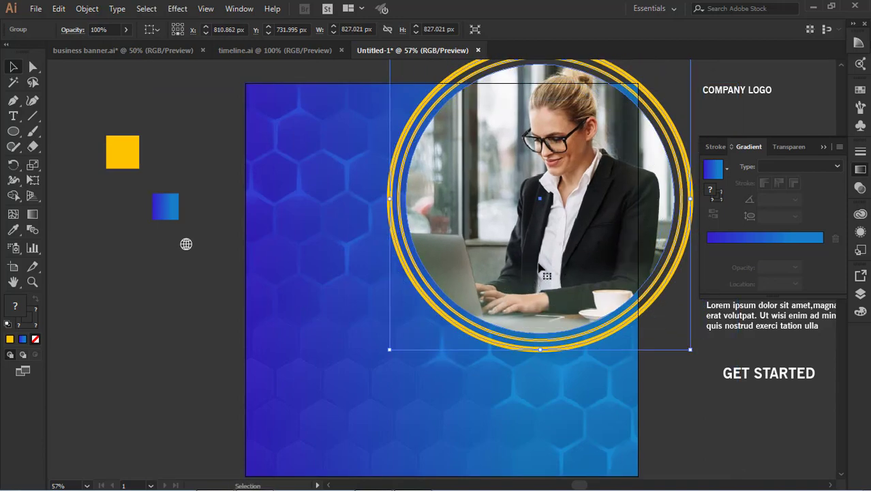
{"action": "left_click_drag", "start_coordinate": [690, 350], "coordinate": [663, 321]}
{"action": "left_click_drag", "start_coordinate": [614, 285], "coordinate": [591, 253]}
{"action": "left_click_drag", "start_coordinate": [414, 310], "coordinate": [388, 342]}
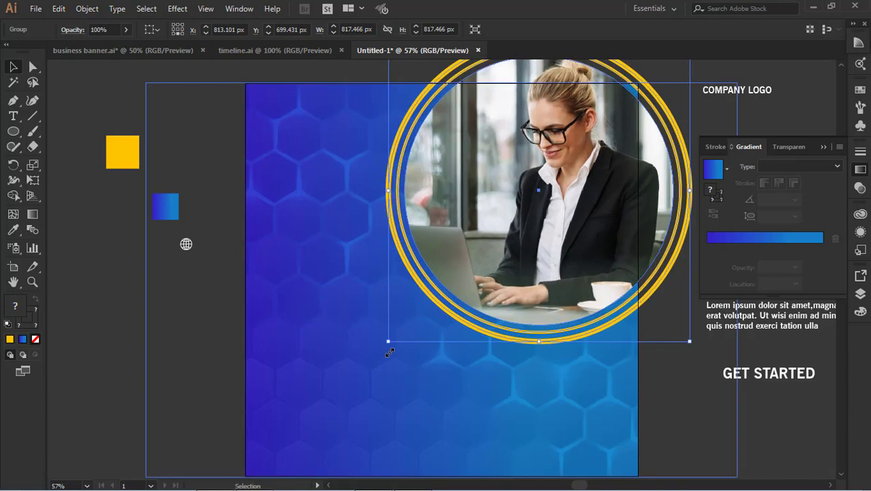
Step: Isolate the photo inside its clip group and shrink it until its upper edge meets the banner's upper edge
{"action": "scroll", "coordinate": [562, 245], "scroll_direction": "up", "scroll_amount": 1}
{"action": "double_click", "coordinate": [561, 246]}
{"action": "double_click", "coordinate": [561, 245]}
{"action": "double_click", "coordinate": [561, 245]}
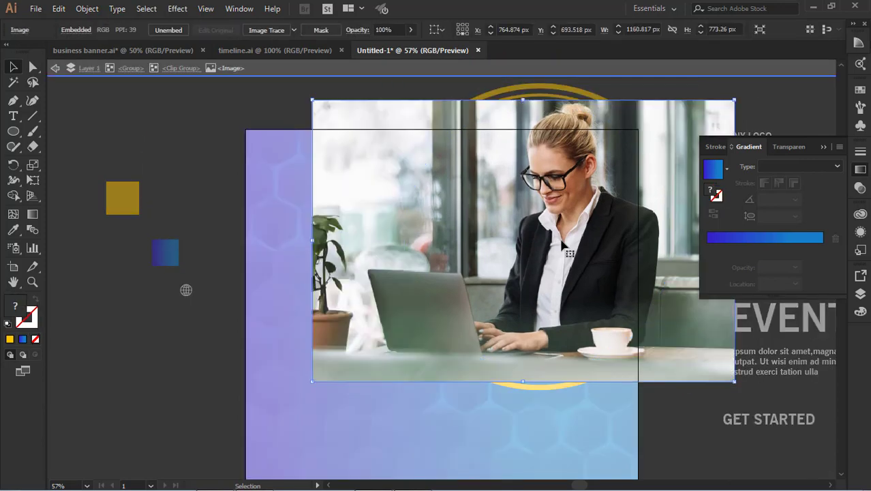
{"action": "left_click_drag", "start_coordinate": [735, 100], "coordinate": [719, 128]}
{"action": "left_click", "coordinate": [122, 101]}
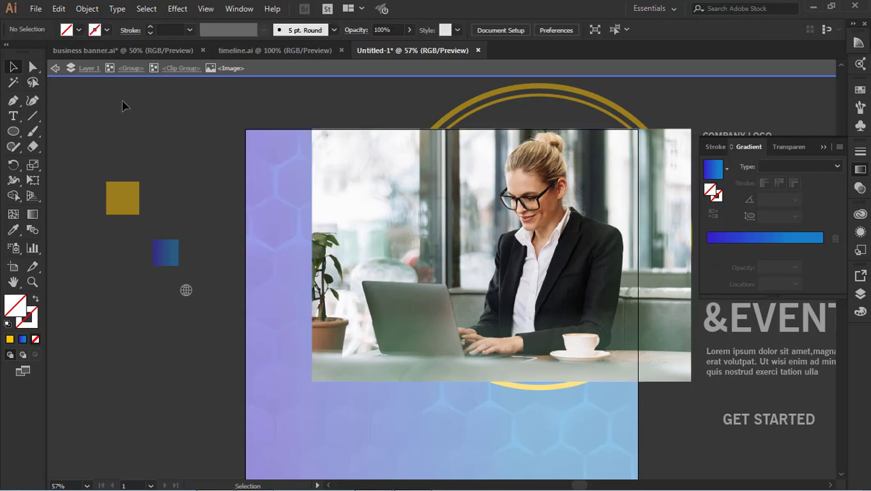
{"action": "left_click", "coordinate": [57, 70]}
{"action": "left_click", "coordinate": [58, 70]}
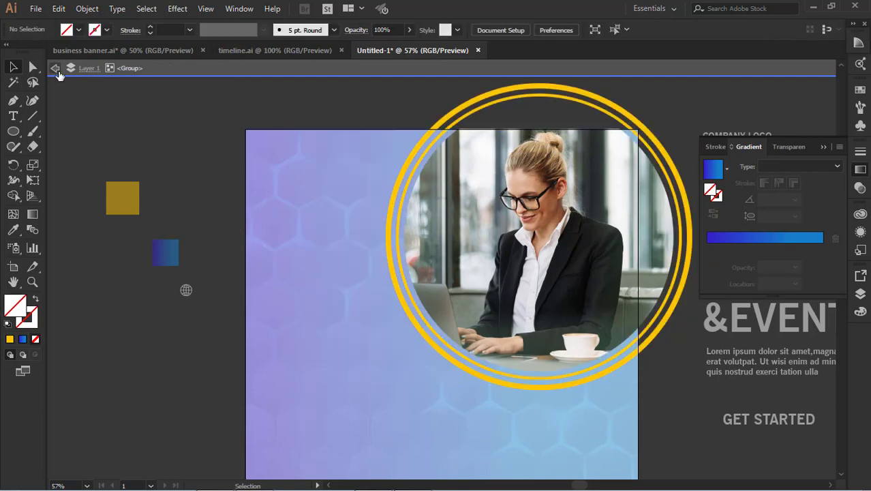
{"action": "left_click", "coordinate": [58, 71]}
Step: Shift the photo group right to about X 825 px, keeping the photo's upper edge level with the banner's edge
{"action": "left_click", "coordinate": [565, 237]}
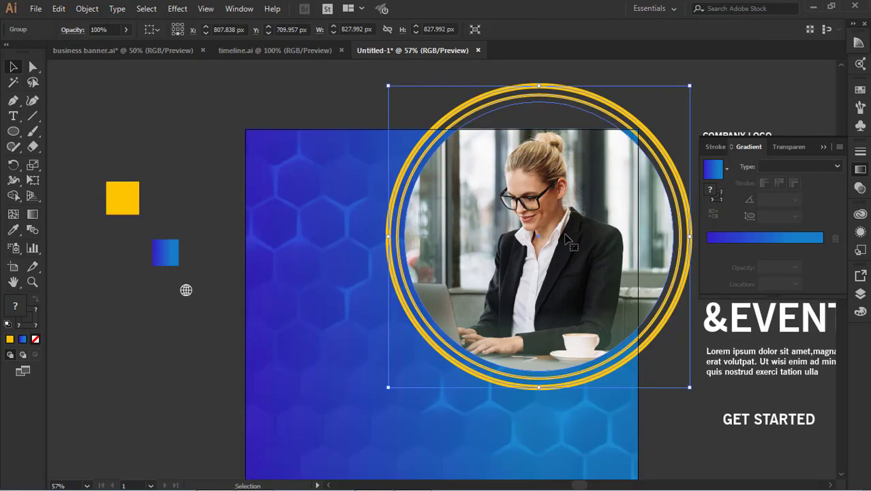
{"action": "mouse_move", "coordinate": [565, 237]}
{"action": "left_mouse_down"}
{"action": "mouse_move", "coordinate": [576, 227]}
{"action": "mouse_move", "coordinate": [572, 236]}
{"action": "left_mouse_up"}
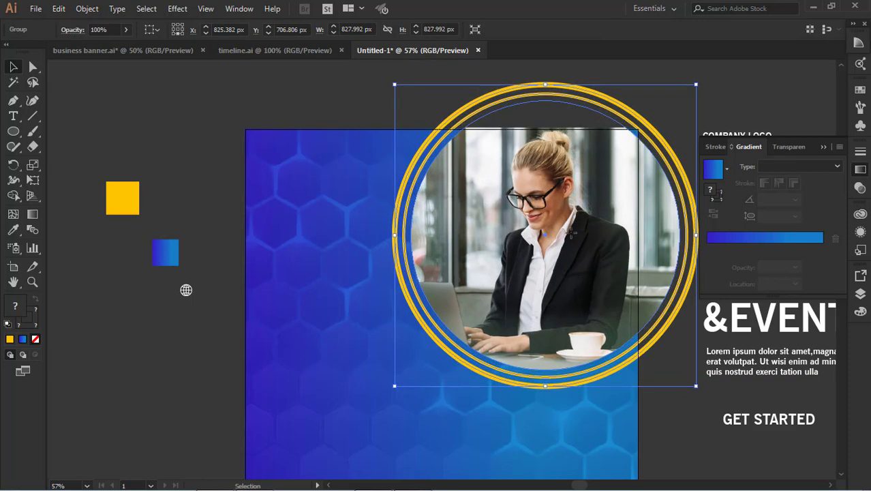
{"action": "left_click_drag", "start_coordinate": [571, 234], "coordinate": [573, 240]}
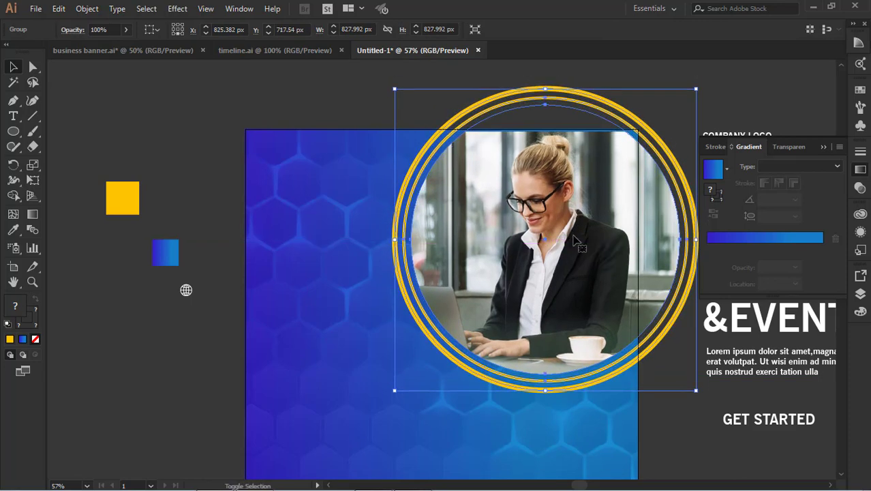
{"action": "key", "text": "Up"}
{"action": "key", "text": "Up"}
{"action": "key", "text": "Up"}
{"action": "key", "text": "Up"}
{"action": "key", "text": "Up"}
{"action": "key", "text": "Up"}
{"action": "key", "text": "Up"}
{"action": "double_click", "coordinate": [591, 285]}
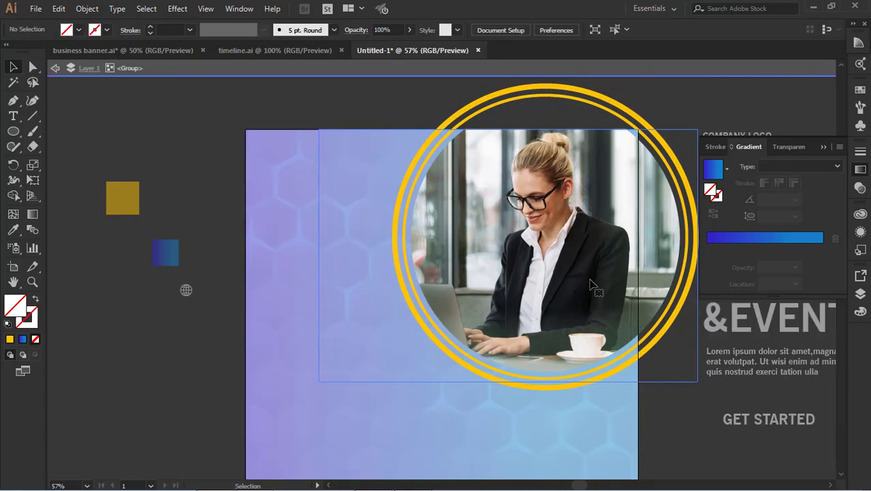
{"action": "double_click", "coordinate": [591, 285]}
{"action": "double_click", "coordinate": [591, 285]}
{"action": "left_click_drag", "start_coordinate": [698, 129], "coordinate": [705, 130]}
{"action": "left_click", "coordinate": [55, 67]}
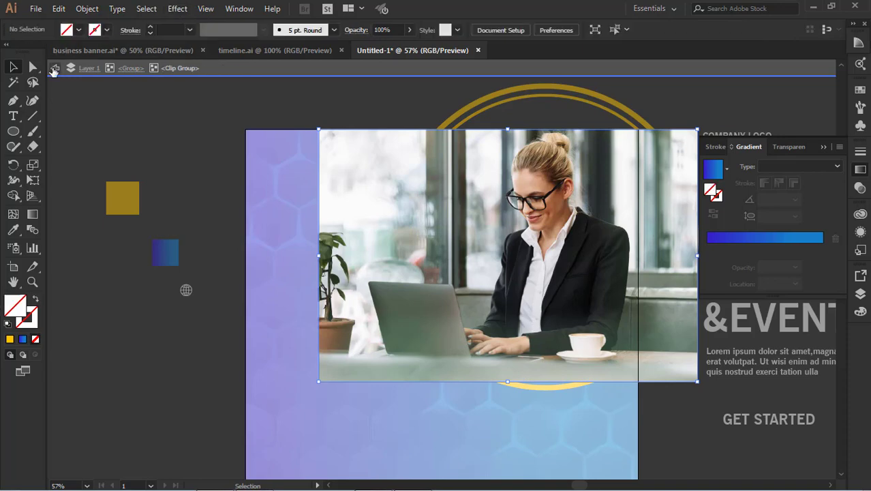
{"action": "left_click", "coordinate": [56, 67]}
{"action": "left_click", "coordinate": [55, 67]}
{"action": "left_click", "coordinate": [492, 221]}
{"action": "double_click", "coordinate": [492, 220]}
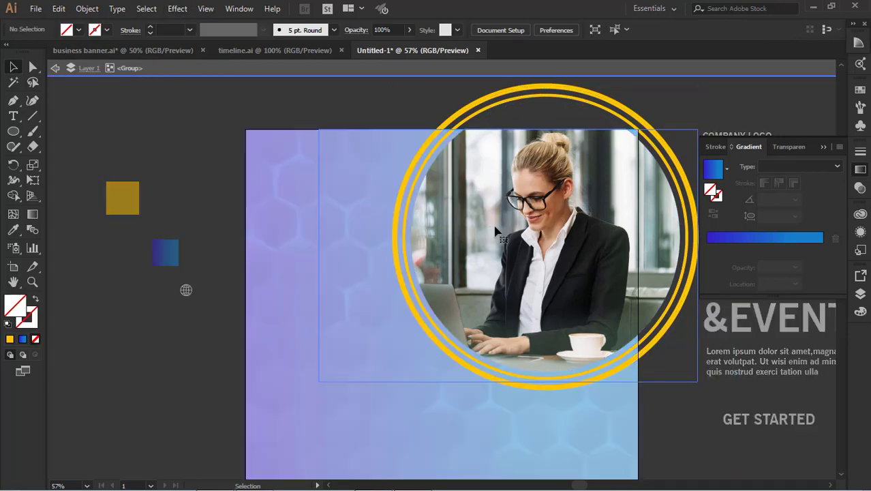
{"action": "mouse_move", "coordinate": [682, 100]}
{"action": "left_mouse_down"}
{"action": "mouse_move", "coordinate": [694, 92]}
{"action": "mouse_move", "coordinate": [687, 97]}
{"action": "left_mouse_up"}
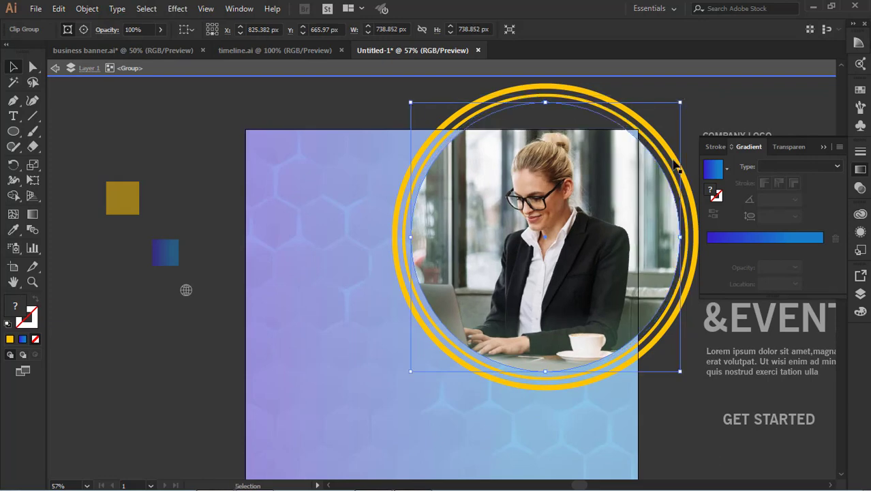
{"action": "left_click", "coordinate": [695, 432]}
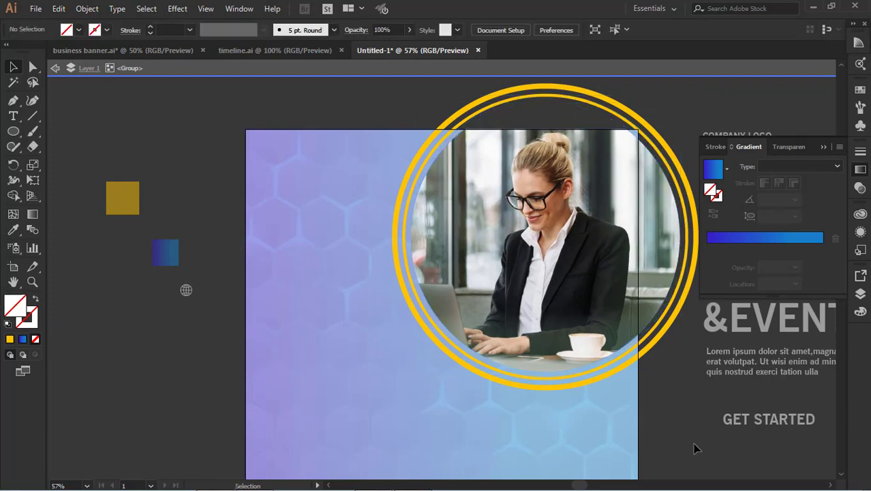
{"action": "left_click", "coordinate": [54, 69]}
{"action": "left_click", "coordinate": [54, 70]}
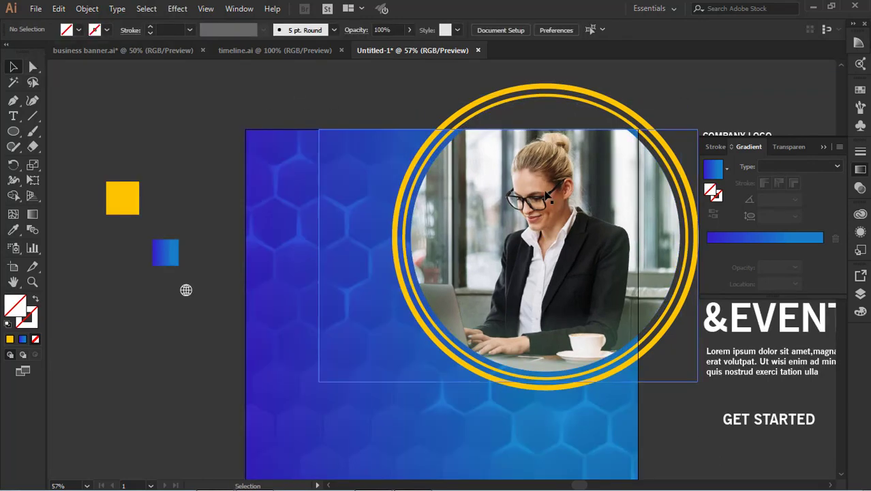
Step: Move the photo group further right to about X 854 px, Y 710 px, with the photo's upper edge on the banner's edge
{"action": "left_click_drag", "start_coordinate": [557, 220], "coordinate": [565, 214]}
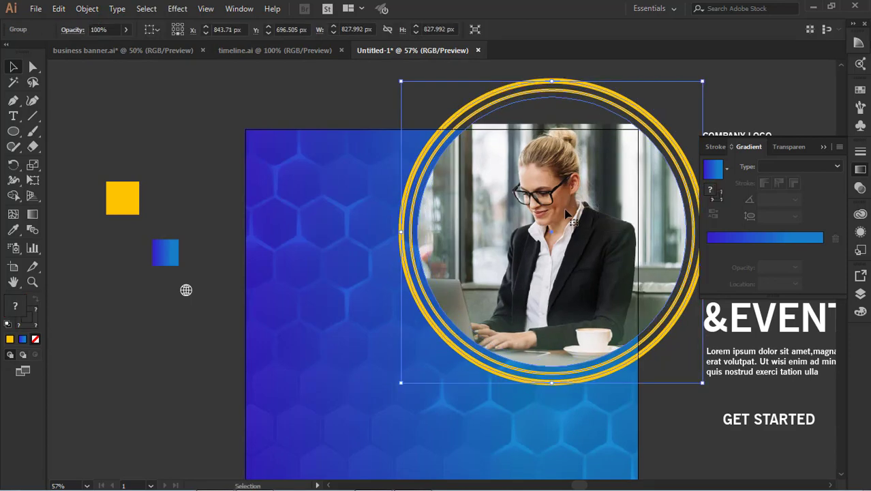
{"action": "key", "text": "shift+Down"}
{"action": "key", "text": "shift+Right"}
{"action": "key", "text": "Down"}
{"action": "key", "text": "Down"}
{"action": "key", "text": "Down"}
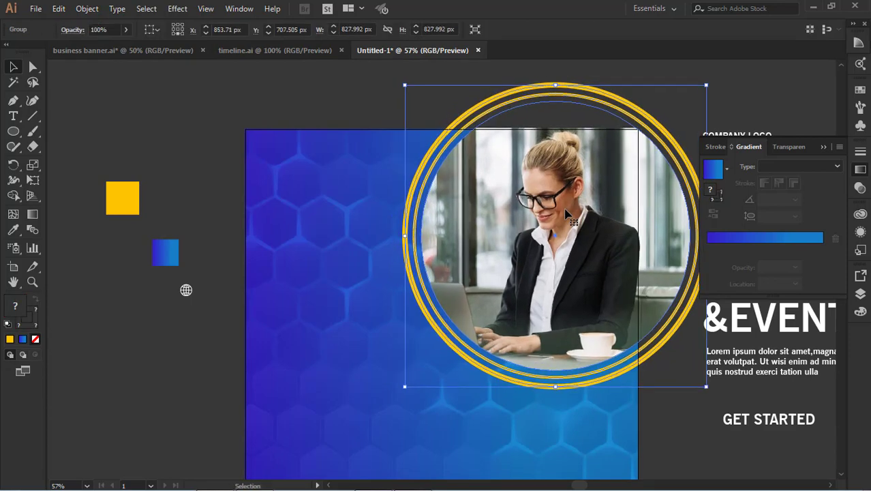
{"action": "scroll", "coordinate": [565, 213], "scroll_direction": "down", "scroll_amount": 5}
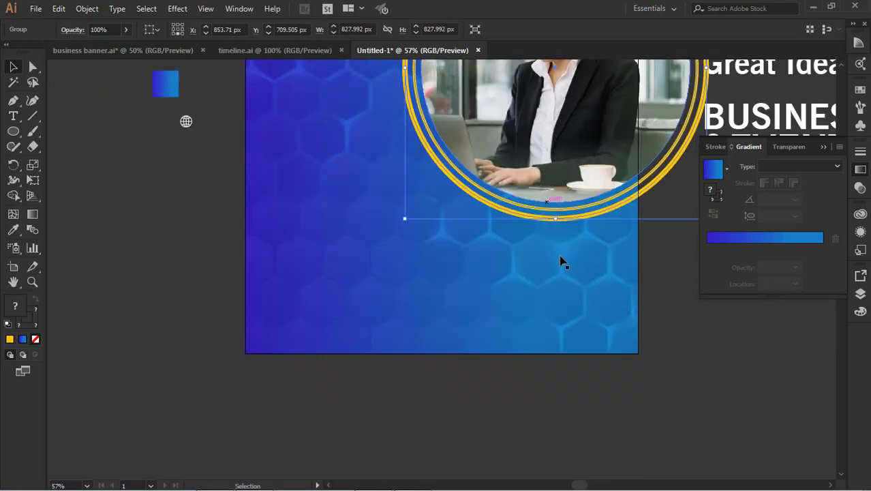
{"action": "left_click", "coordinate": [648, 383]}
Step: Collapse the gradient settings and move the "We Provide Great Idea" text onto the banner, left of the circular photo
{"action": "scroll", "coordinate": [444, 378], "scroll_direction": "up", "scroll_amount": 8}
{"action": "scroll", "coordinate": [235, 223], "scroll_direction": "down", "scroll_amount": 3}
{"action": "scroll", "coordinate": [235, 223], "scroll_direction": "up", "scroll_amount": 3}
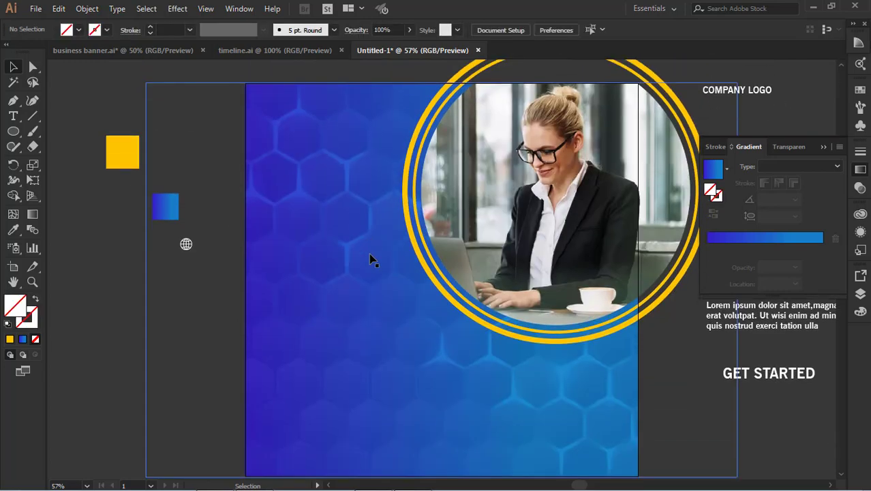
{"action": "scroll", "coordinate": [372, 259], "scroll_direction": "down", "scroll_amount": 3}
{"action": "scroll", "coordinate": [747, 134], "scroll_direction": "up", "scroll_amount": 2}
{"action": "left_click", "coordinate": [823, 146]}
{"action": "left_click_drag", "start_coordinate": [758, 169], "coordinate": [316, 263]}
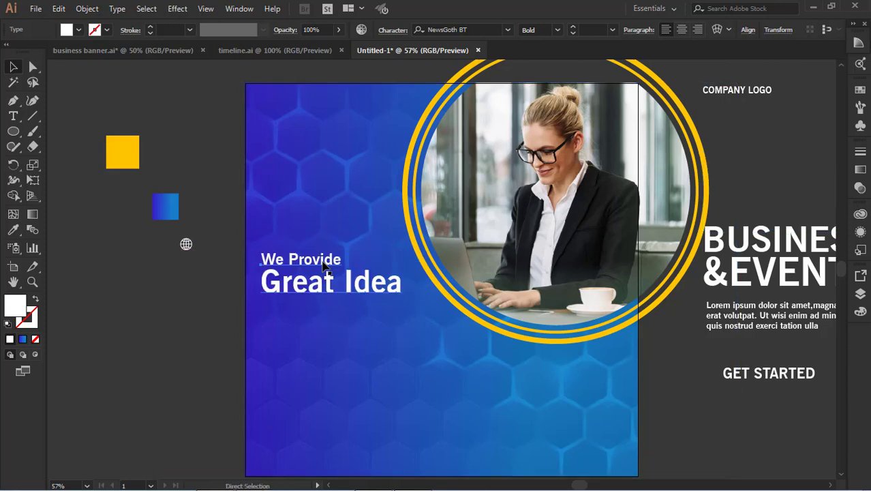
Step: Move the "BUSINESS &EVENTS" heading and the lorem ipsum paragraph together onto the banner, directly below "Great Idea"
{"action": "left_click", "coordinate": [680, 430]}
{"action": "left_click", "coordinate": [777, 250], "text": "shift"}
{"action": "left_click", "coordinate": [767, 315], "text": "shift"}
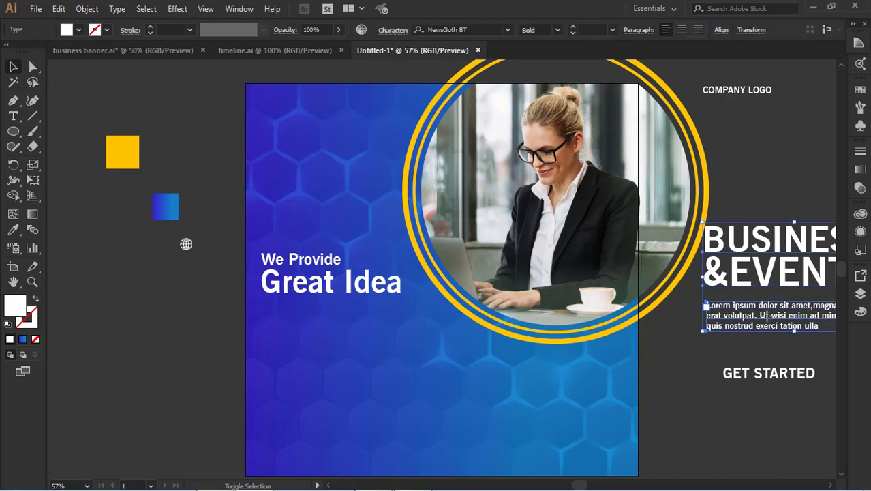
{"action": "left_click_drag", "start_coordinate": [767, 315], "coordinate": [322, 396]}
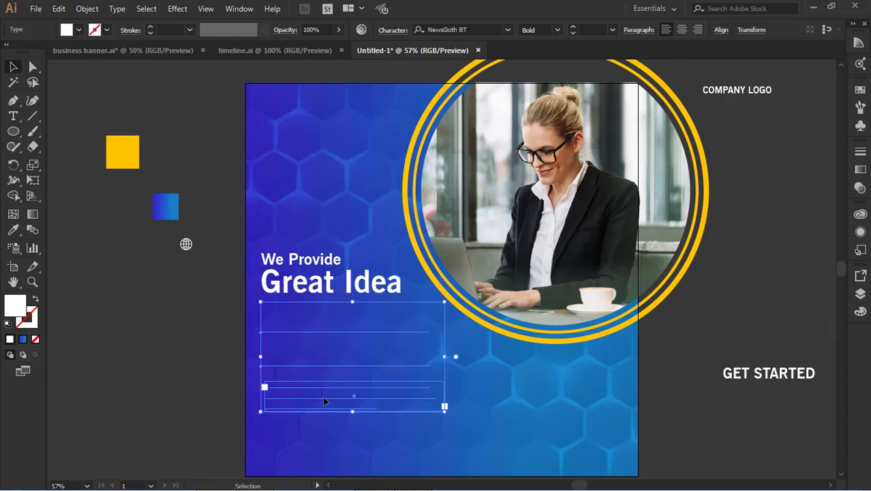
Step: Recolor the "&EVENTS" text yellow by sampling the yellow reference square beside the banner
{"action": "left_click", "coordinate": [184, 358]}
{"action": "left_click", "coordinate": [349, 361]}
{"action": "key", "text": "i"}
{"action": "left_click", "coordinate": [117, 154]}
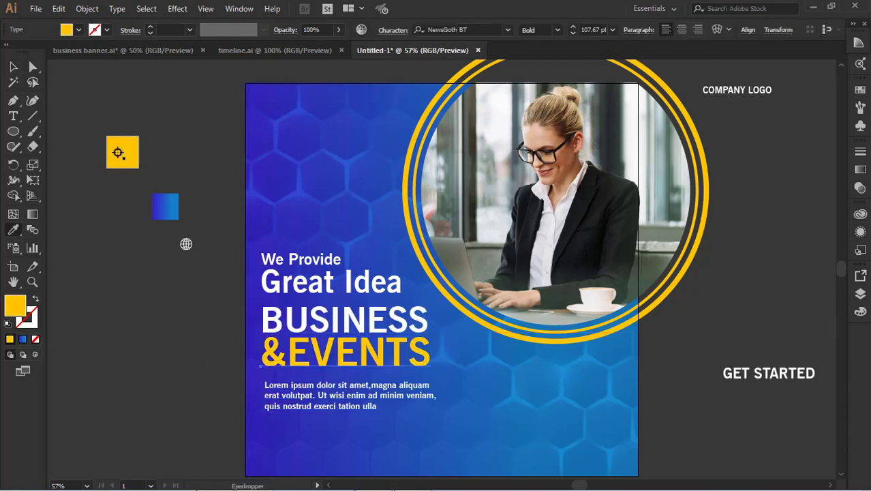
{"action": "left_click", "coordinate": [13, 68]}
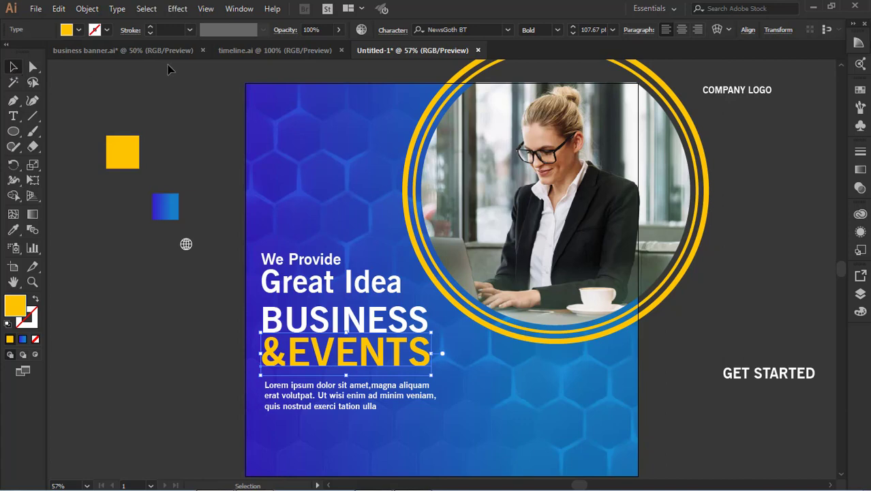
Step: Recolor only the words "Great Idea" in the headline with the yellow of the reference square
{"action": "left_click", "coordinate": [327, 289]}
{"action": "left_click", "coordinate": [206, 298]}
{"action": "left_click", "coordinate": [14, 117]}
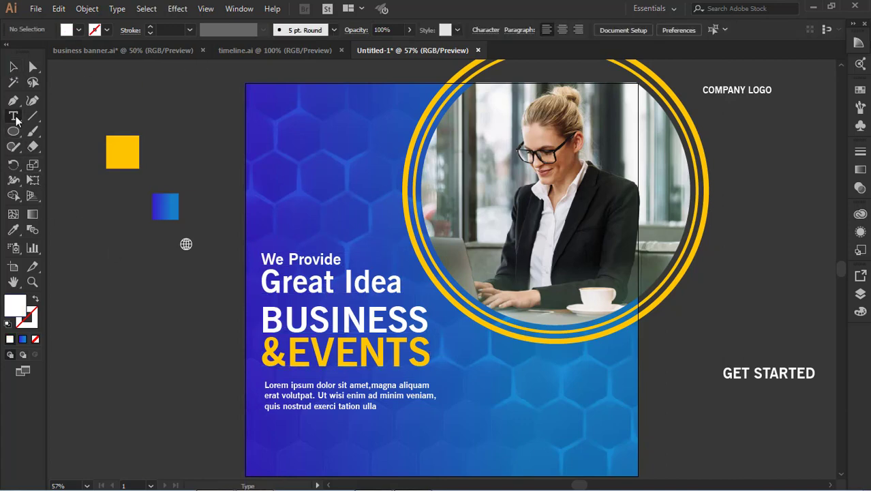
{"action": "left_click_drag", "start_coordinate": [398, 286], "coordinate": [261, 282]}
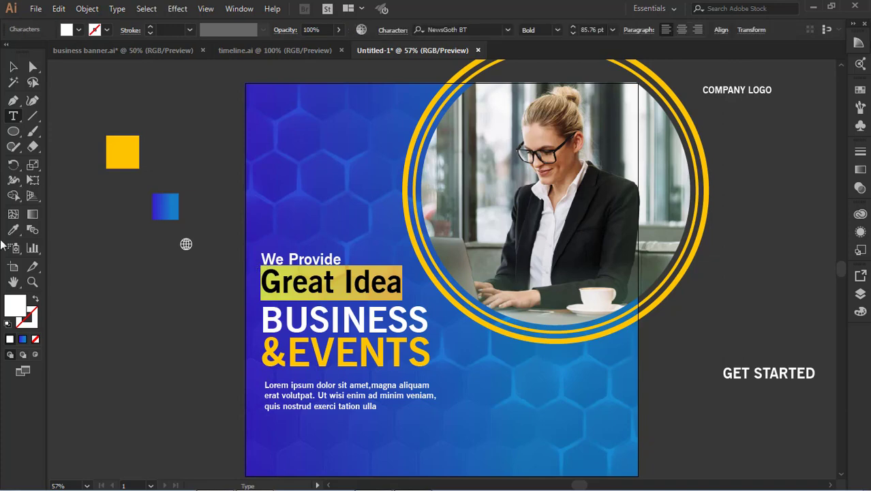
{"action": "left_click", "coordinate": [13, 230]}
{"action": "left_click", "coordinate": [116, 152]}
{"action": "left_click", "coordinate": [12, 69]}
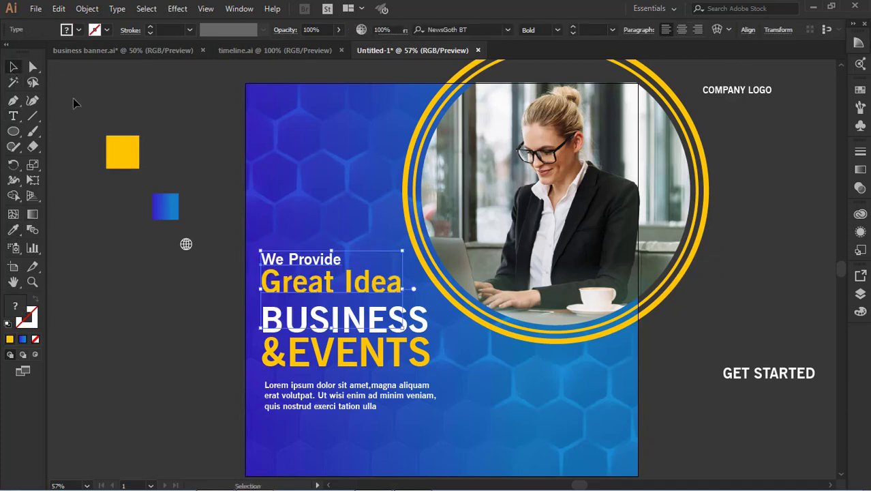
{"action": "left_click", "coordinate": [73, 102]}
Step: Draw a yellow (ffc501) rounded rectangle as a button below the lorem ipsum paragraph
{"action": "scroll", "coordinate": [300, 288], "scroll_direction": "down", "scroll_amount": 2}
{"action": "scroll", "coordinate": [307, 314], "scroll_direction": "down", "scroll_amount": 2}
{"action": "scroll", "coordinate": [330, 355], "scroll_direction": "up", "scroll_amount": 4}
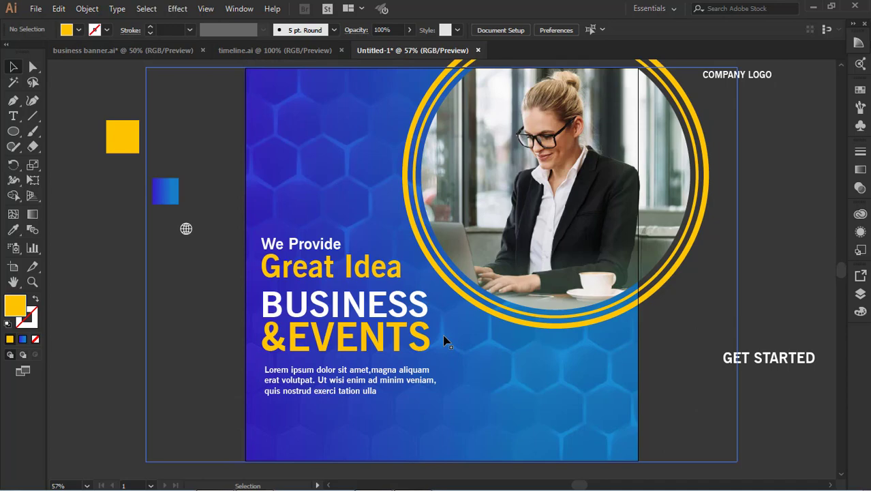
{"action": "scroll", "coordinate": [443, 340], "scroll_direction": "down", "scroll_amount": 2}
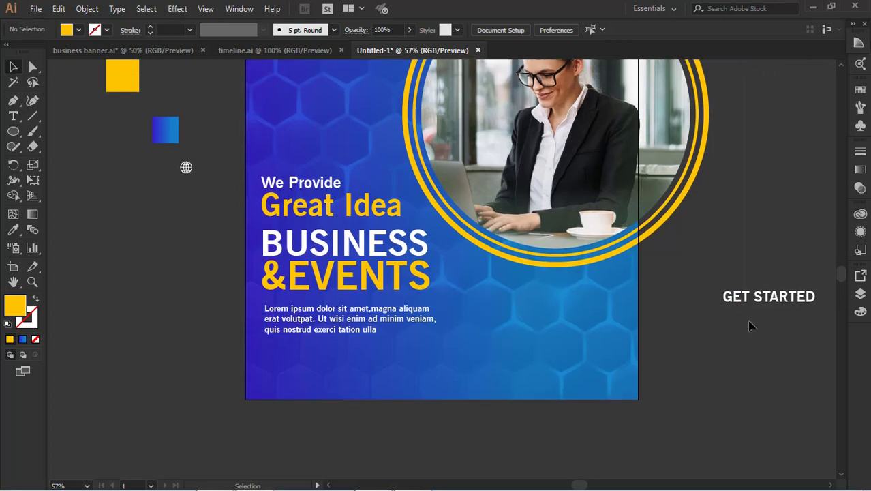
{"action": "left_click_drag", "start_coordinate": [17, 129], "coordinate": [85, 148]}
{"action": "left_click_drag", "start_coordinate": [265, 351], "coordinate": [368, 377]}
{"action": "scroll", "coordinate": [367, 377], "scroll_direction": "up", "scroll_amount": 1}
{"action": "key", "text": "v"}
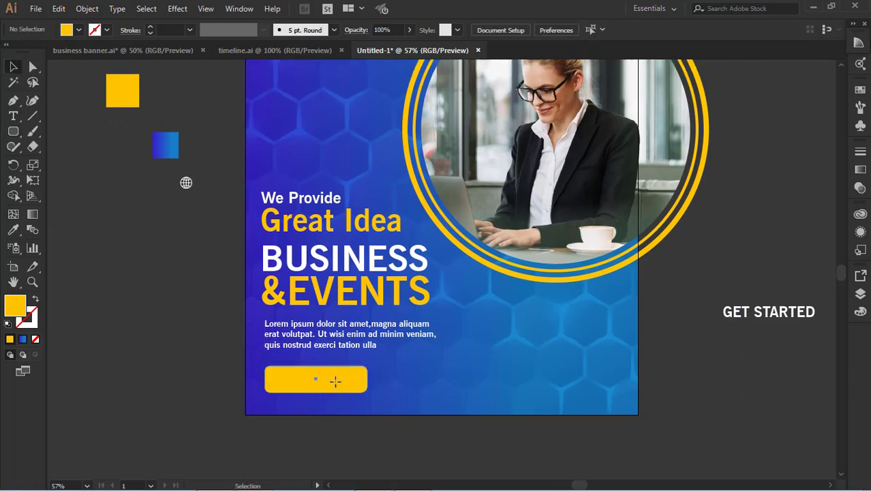
{"action": "double_click", "coordinate": [19, 312]}
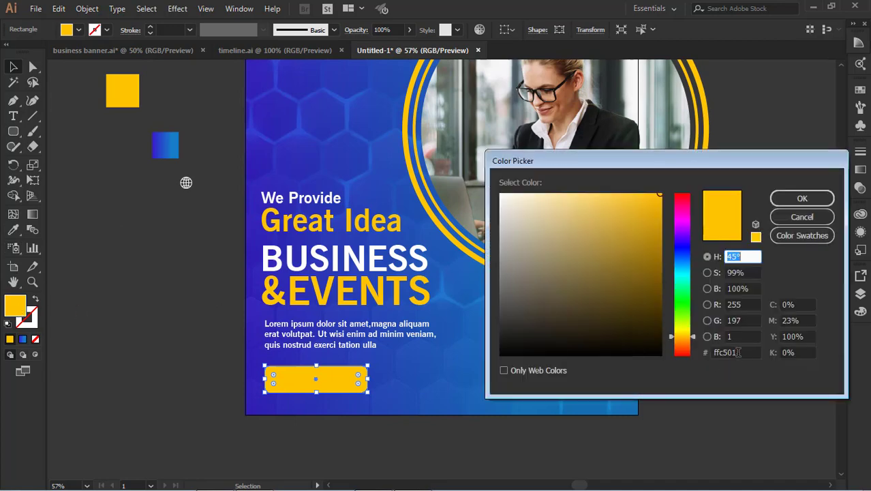
{"action": "left_click", "coordinate": [818, 197]}
Step: Place the "GET STARTED" text on the yellow rounded button and fill the text black
{"action": "left_click_drag", "start_coordinate": [773, 301], "coordinate": [318, 385]}
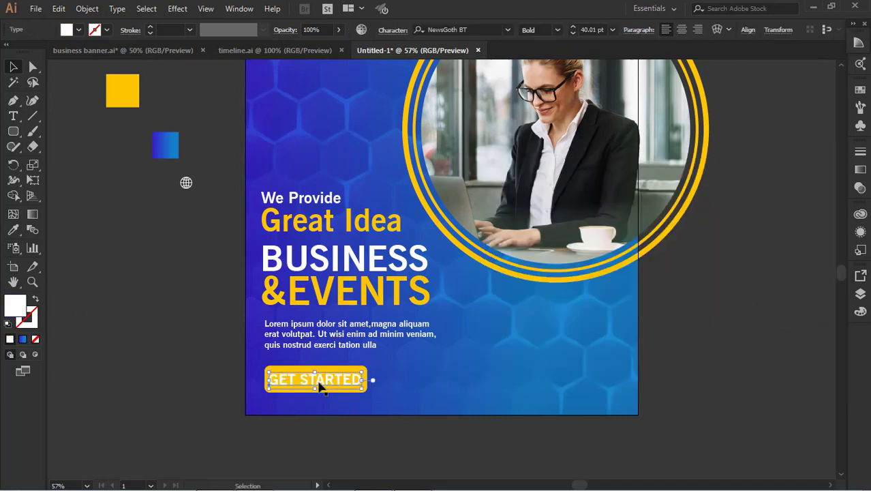
{"action": "left_click", "coordinate": [13, 229]}
{"action": "left_click", "coordinate": [79, 30]}
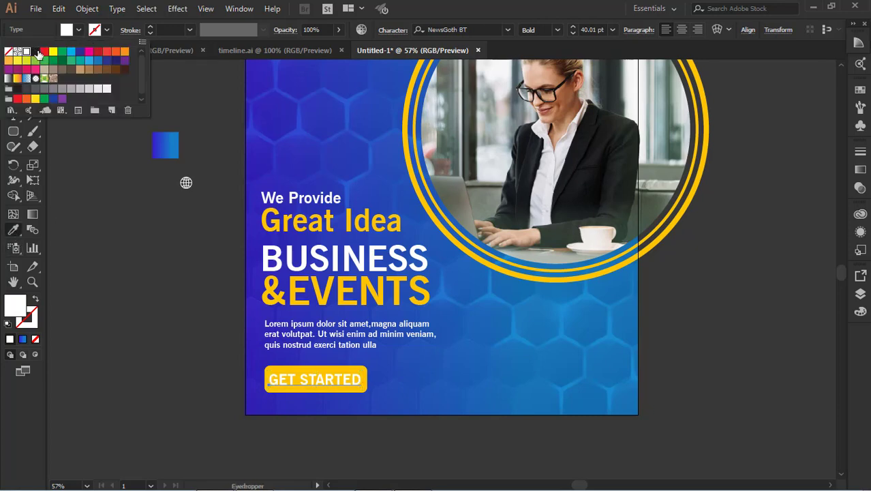
{"action": "left_click", "coordinate": [38, 54]}
{"action": "left_click", "coordinate": [30, 39]}
{"action": "left_click", "coordinate": [13, 67]}
{"action": "left_click", "coordinate": [204, 238]}
Step: Nudge the headline, "BUSINESS &EVENTS" and paragraph texts up together slightly to widen the gap above the button
{"action": "scroll", "coordinate": [354, 391], "scroll_direction": "up", "scroll_amount": 3}
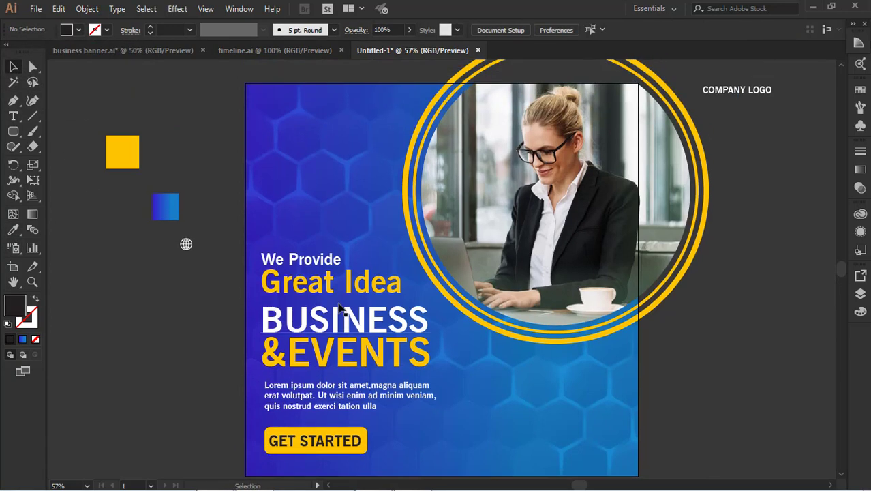
{"action": "left_click", "coordinate": [343, 325]}
{"action": "left_click", "coordinate": [343, 355], "text": "shift"}
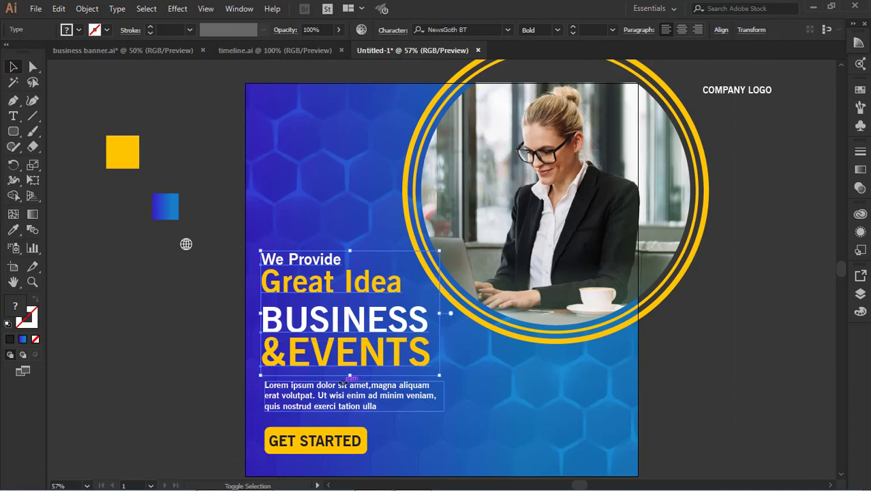
{"action": "left_click", "coordinate": [343, 394], "text": "shift"}
{"action": "key", "text": "shift+Up"}
{"action": "key", "text": "shift+Up"}
{"action": "key", "text": "shift+Down"}
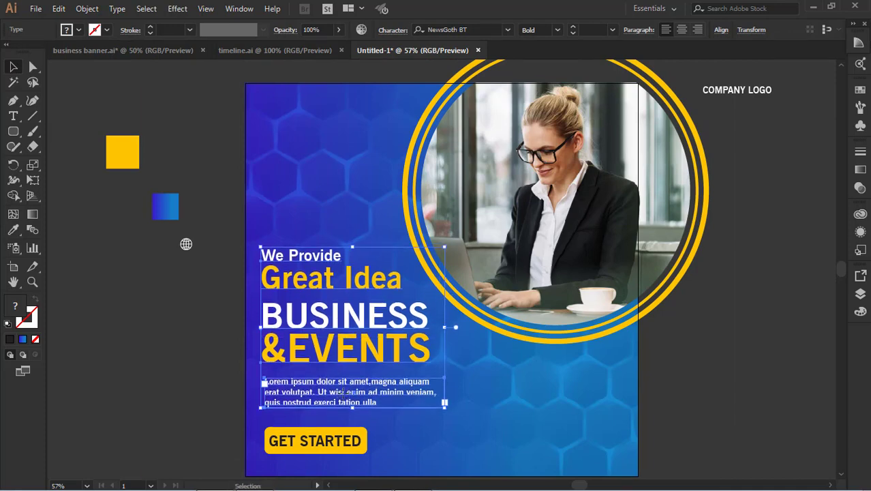
{"action": "scroll", "coordinate": [549, 393], "scroll_direction": "down", "scroll_amount": 2}
{"action": "left_click", "coordinate": [653, 386]}
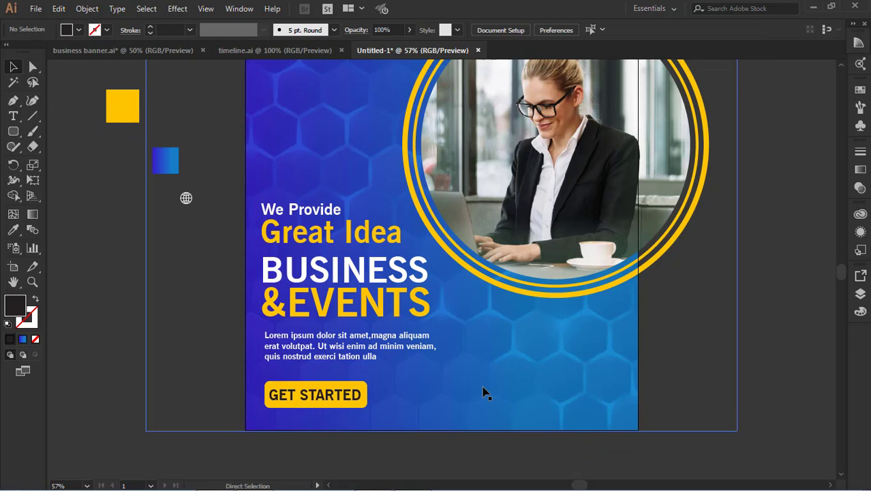
Step: Move the "CONTACT US" heading, phone number and website address onto the banner's lower right area
{"action": "key", "text": "ctrl+minus"}
{"action": "key", "text": "ctrl+minus"}
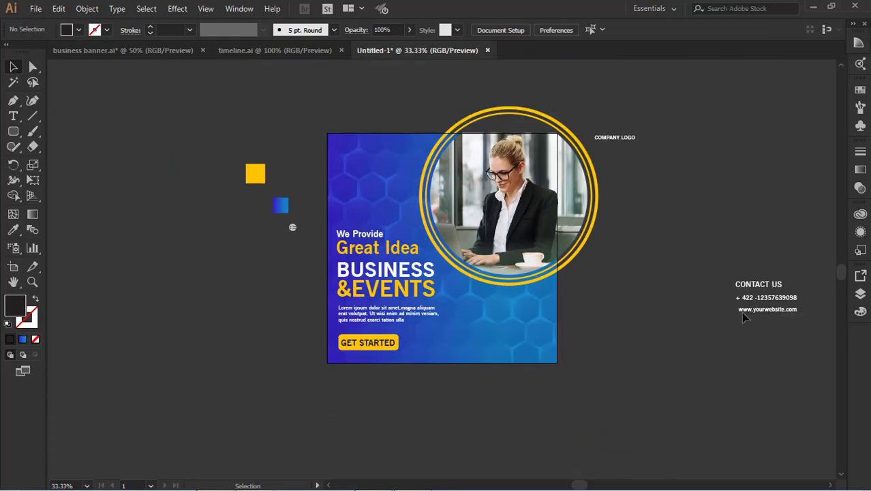
{"action": "left_click", "coordinate": [756, 289]}
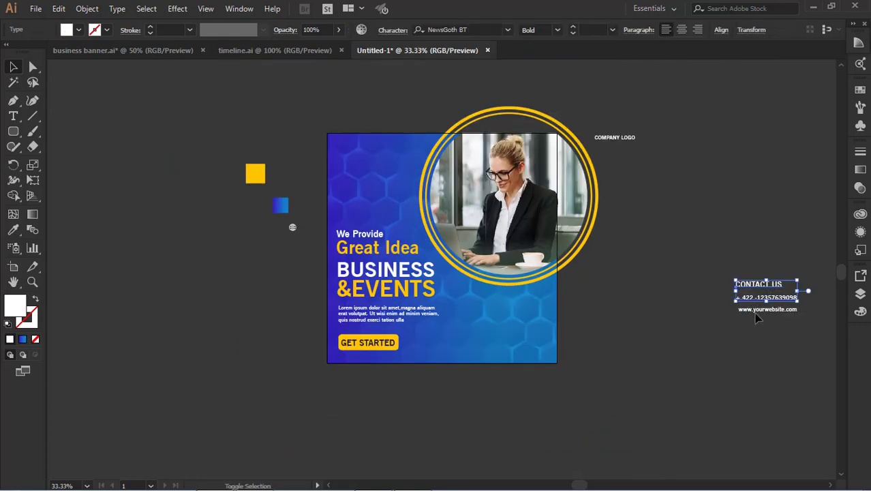
{"action": "left_click", "coordinate": [694, 305]}
{"action": "left_click", "coordinate": [757, 285]}
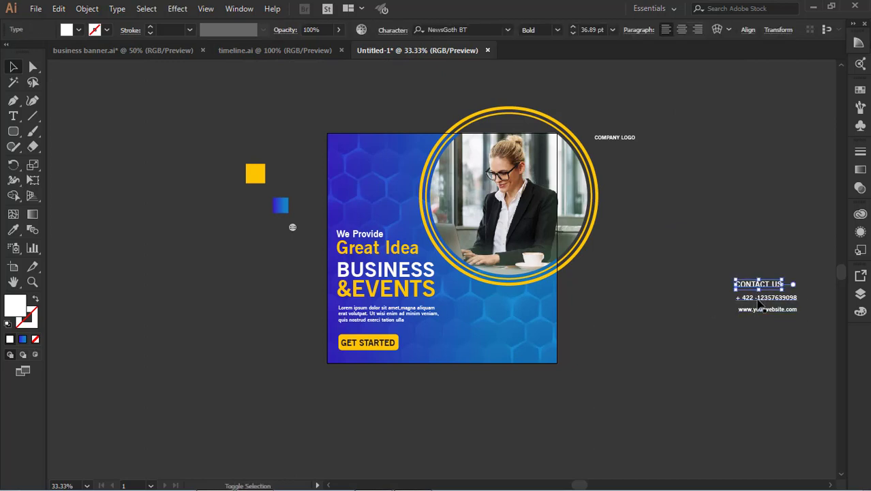
{"action": "left_click", "coordinate": [758, 305], "text": "shift"}
{"action": "left_click_drag", "start_coordinate": [766, 310], "coordinate": [496, 349]}
{"action": "key", "text": "ctrl+plus"}
{"action": "key", "text": "ctrl+plus"}
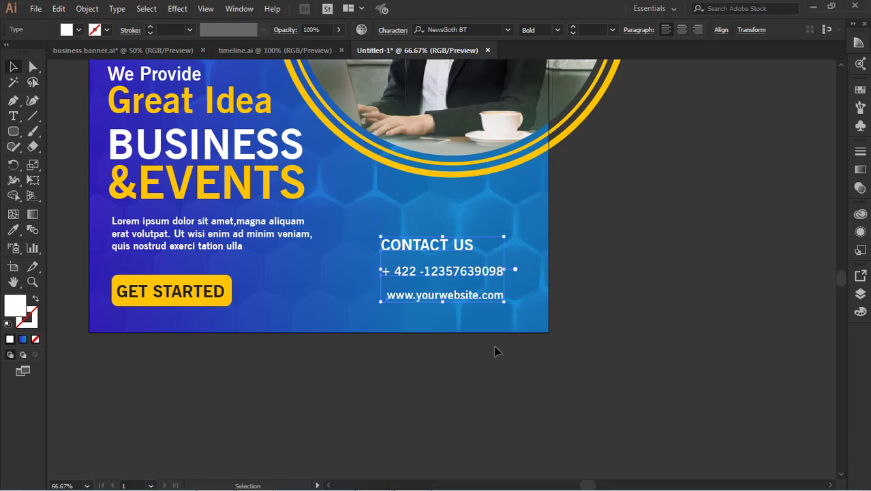
{"action": "key", "text": "ctrl+minus"}
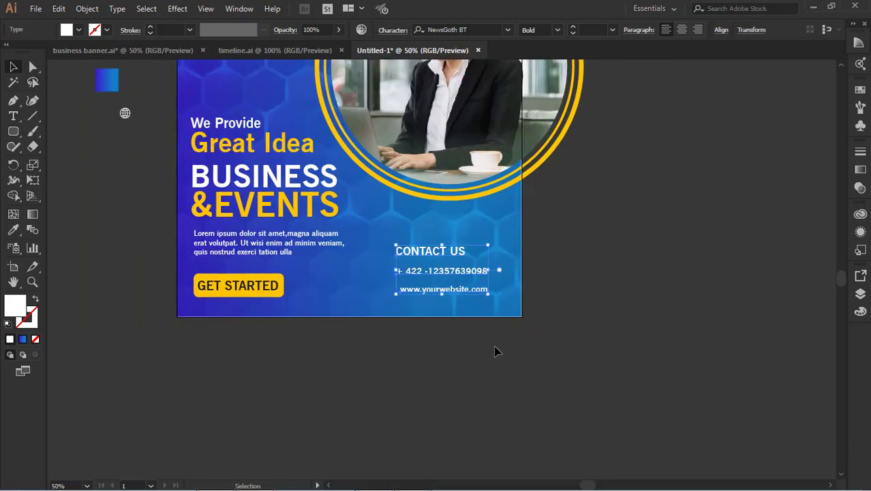
{"action": "left_click", "coordinate": [627, 349]}
Step: Recolor the "CONTACT US" heading yellow by sampling the "GET STARTED" button
{"action": "left_click", "coordinate": [415, 256]}
{"action": "left_click", "coordinate": [11, 229]}
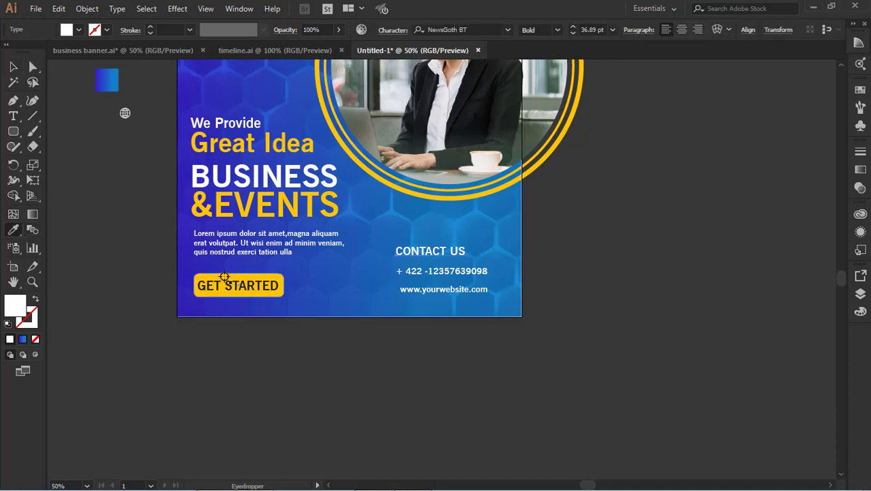
{"action": "left_click", "coordinate": [224, 277]}
{"action": "left_click", "coordinate": [13, 68]}
{"action": "left_click", "coordinate": [146, 146]}
Step: Place the globe icon in front of the background, just left of the website address
{"action": "left_click_drag", "start_coordinate": [125, 113], "coordinate": [388, 291]}
{"action": "left_click", "coordinate": [602, 281]}
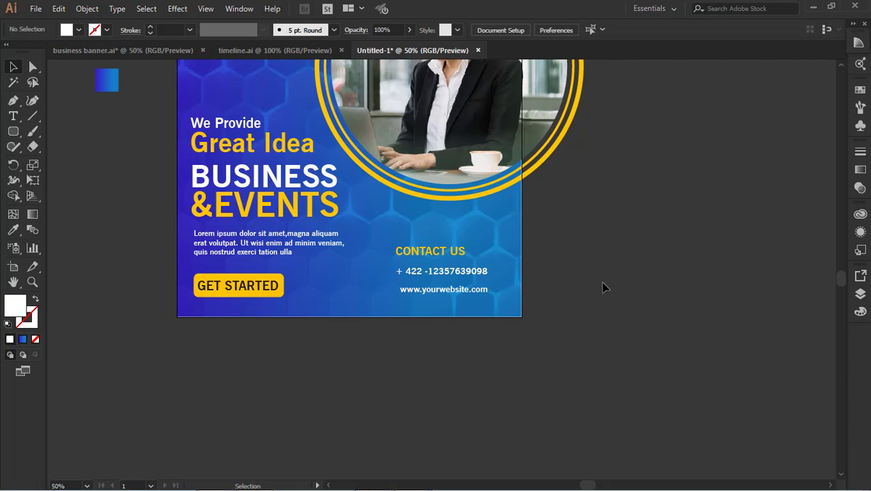
{"action": "key", "text": "ctrl+z"}
{"action": "left_click_drag", "start_coordinate": [126, 116], "coordinate": [395, 289]}
{"action": "left_click", "coordinate": [647, 331]}
{"action": "scroll", "coordinate": [463, 313], "scroll_direction": "up", "scroll_amount": 3}
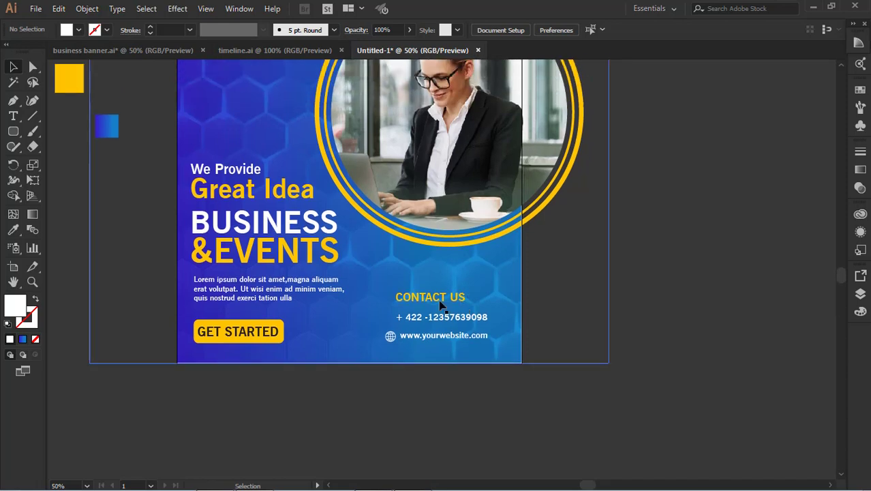
Step: Bring the white phone icon to the front and position it just left of the phone number
{"action": "left_click", "coordinate": [466, 316]}
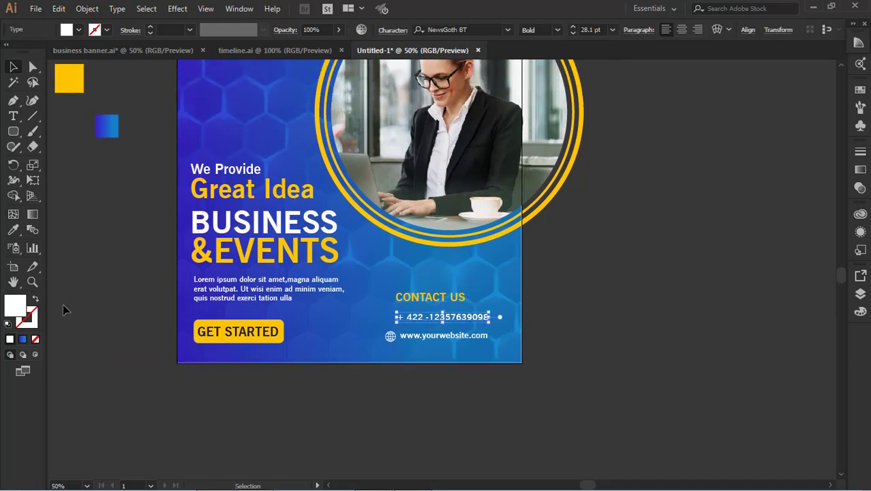
{"action": "left_click_drag", "start_coordinate": [139, 250], "coordinate": [597, 321]}
{"action": "left_click_drag", "start_coordinate": [208, 235], "coordinate": [580, 383]}
{"action": "left_click_drag", "start_coordinate": [604, 427], "coordinate": [225, 418]}
{"action": "left_click_drag", "start_coordinate": [194, 372], "coordinate": [488, 376]}
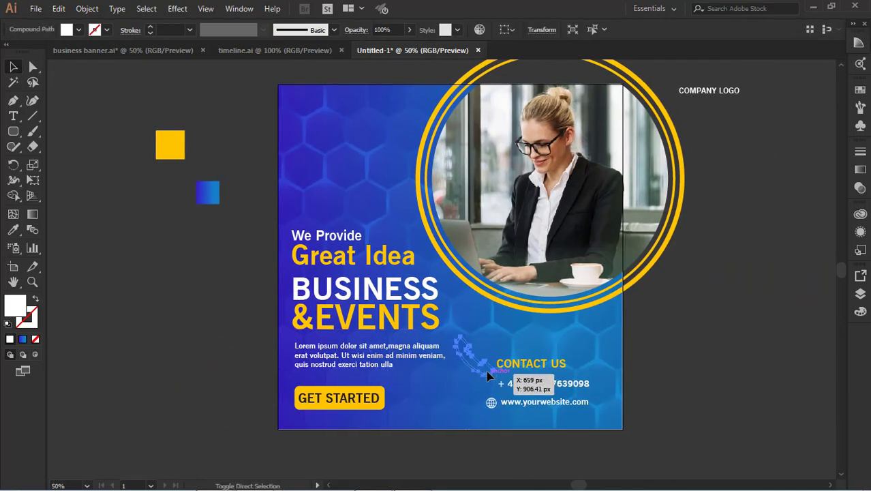
{"action": "key", "text": "ctrl+shift+]"}
{"action": "left_click_drag", "start_coordinate": [494, 335], "coordinate": [484, 379]}
{"action": "left_click", "coordinate": [528, 348]}
{"action": "left_click", "coordinate": [648, 375]}
{"action": "left_click", "coordinate": [548, 383]}
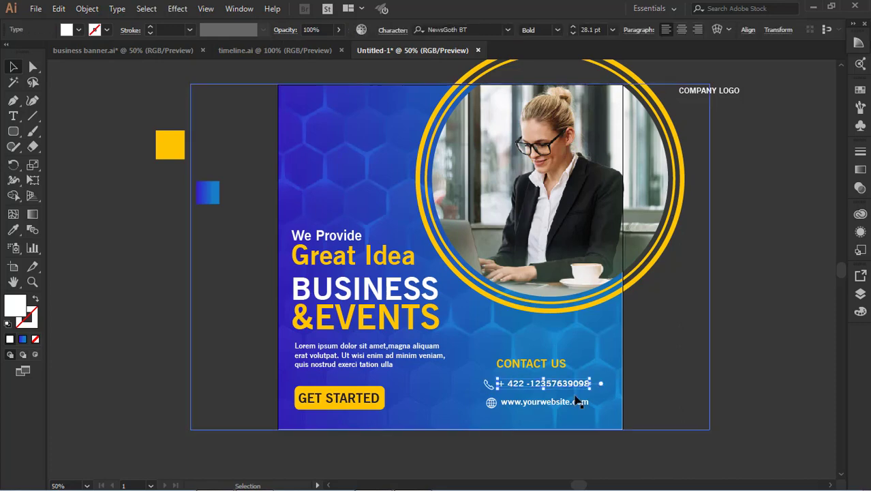
{"action": "left_click", "coordinate": [682, 371]}
Step: Show the rulers, add a vertical guide at the headline's left edge and align the "GET STARTED" button and its text to it
{"action": "key", "text": "ctrl+r"}
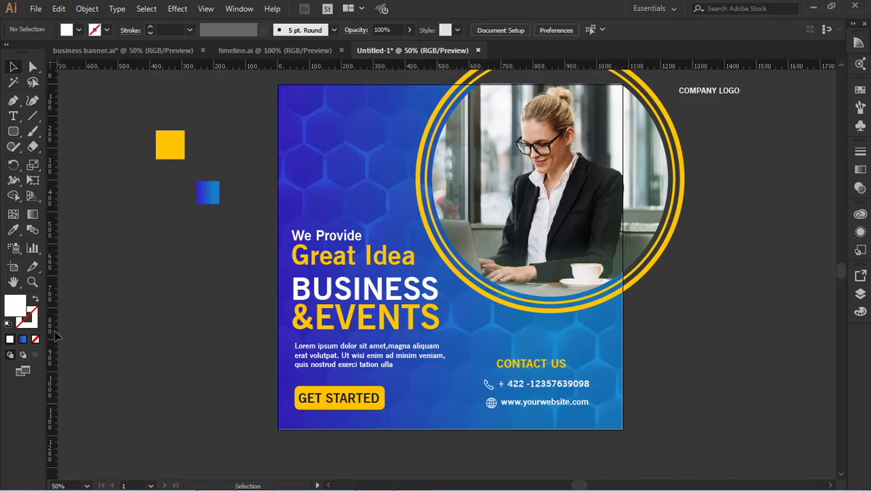
{"action": "left_click_drag", "start_coordinate": [53, 337], "coordinate": [292, 330]}
{"action": "left_click", "coordinate": [375, 401]}
{"action": "left_click", "coordinate": [370, 387], "text": "shift"}
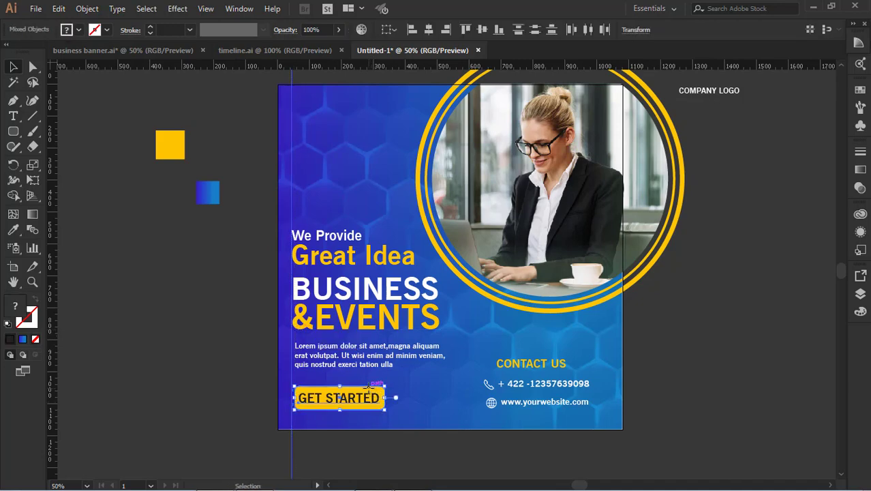
{"action": "key", "text": "shift+Left"}
{"action": "key", "text": "Right"}
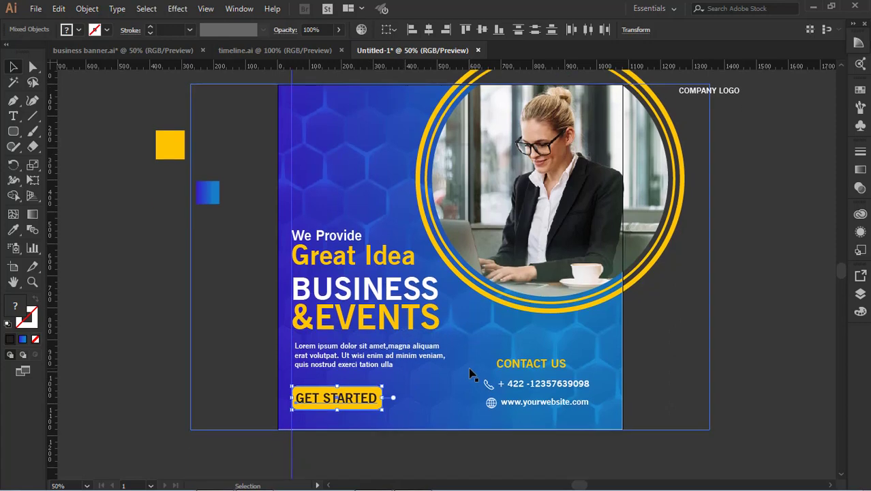
{"action": "left_click", "coordinate": [470, 374]}
Step: Draw two overlapping, tilted rectangles on the empty canvas above and left of the banner as a logo mark
{"action": "scroll", "coordinate": [570, 382], "scroll_direction": "up", "scroll_amount": 2}
{"action": "scroll", "coordinate": [730, 164], "scroll_direction": "up", "scroll_amount": 1}
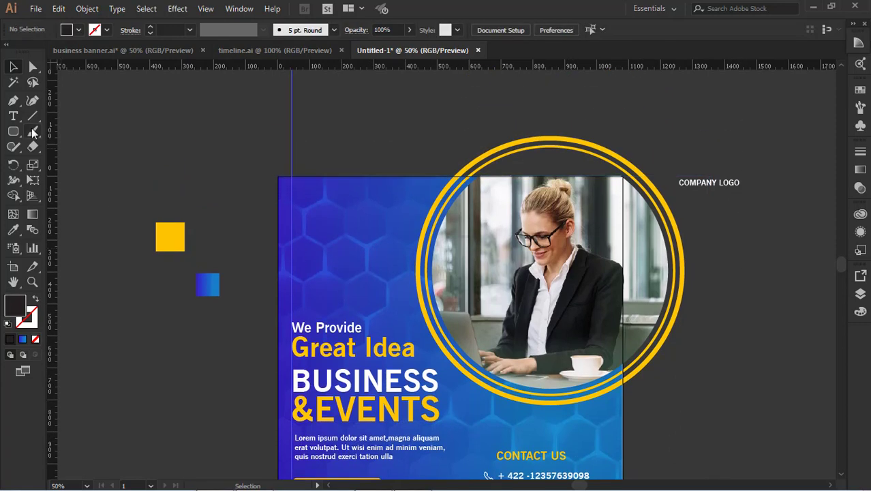
{"action": "left_click", "coordinate": [13, 131]}
{"action": "left_click", "coordinate": [68, 128]}
{"action": "left_click_drag", "start_coordinate": [96, 108], "coordinate": [156, 132]}
{"action": "left_click", "coordinate": [13, 66]}
{"action": "left_click", "coordinate": [177, 153]}
{"action": "left_click", "coordinate": [127, 134]}
{"action": "left_click_drag", "start_coordinate": [68, 97], "coordinate": [202, 158]}
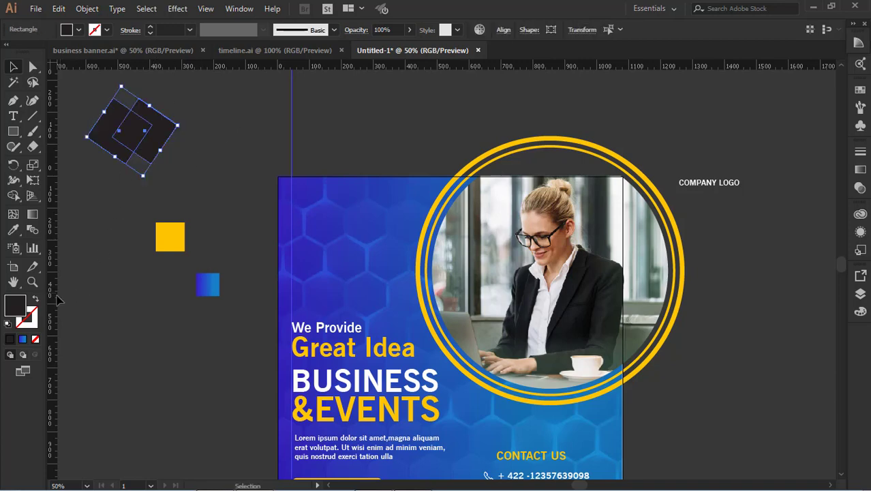
Step: Remove the fill of the two overlapping rectangles and give them a white 1 pt stroke
{"action": "left_click", "coordinate": [35, 298]}
{"action": "left_click", "coordinate": [82, 31]}
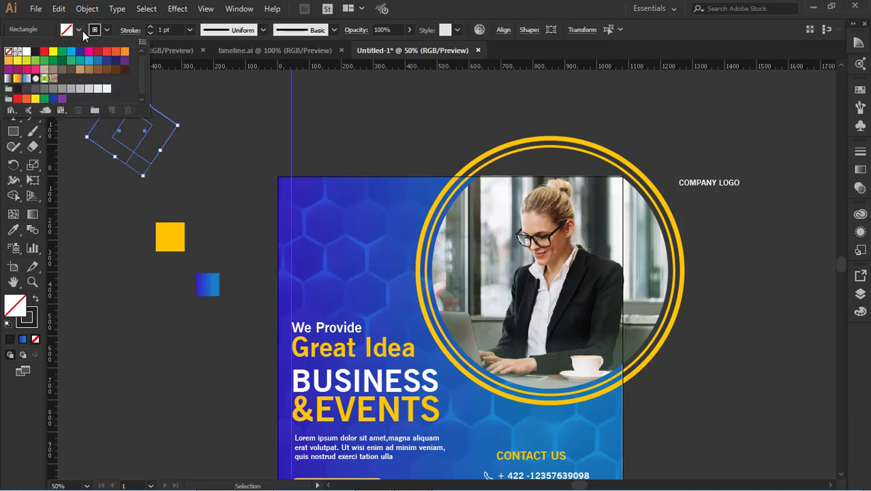
{"action": "left_click", "coordinate": [106, 30]}
{"action": "left_click", "coordinate": [106, 31]}
{"action": "left_click", "coordinate": [27, 51]}
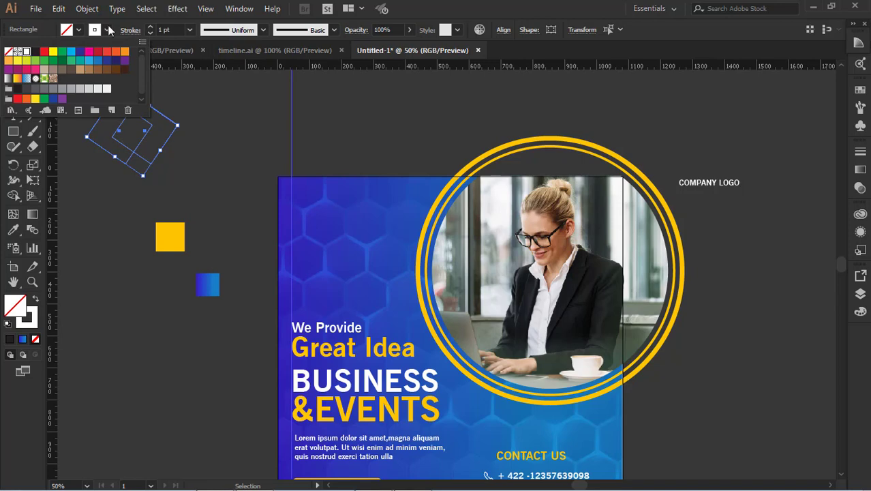
Step: Set the stroke weight of the two overlapping logo rectangles to 7 pt
{"action": "left_click", "coordinate": [130, 36]}
{"action": "left_click_drag", "start_coordinate": [170, 28], "coordinate": [151, 30]}
{"action": "scroll", "coordinate": [152, 30], "scroll_direction": "up", "scroll_amount": 6}
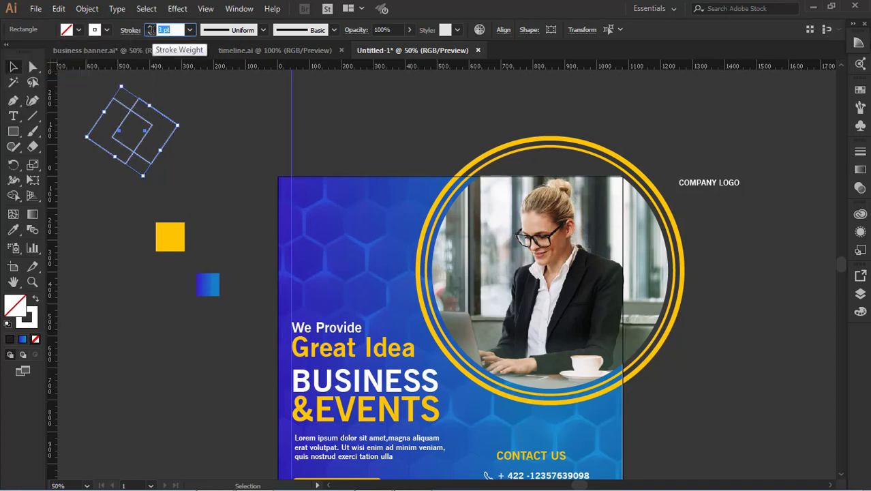
{"action": "left_click", "coordinate": [203, 130]}
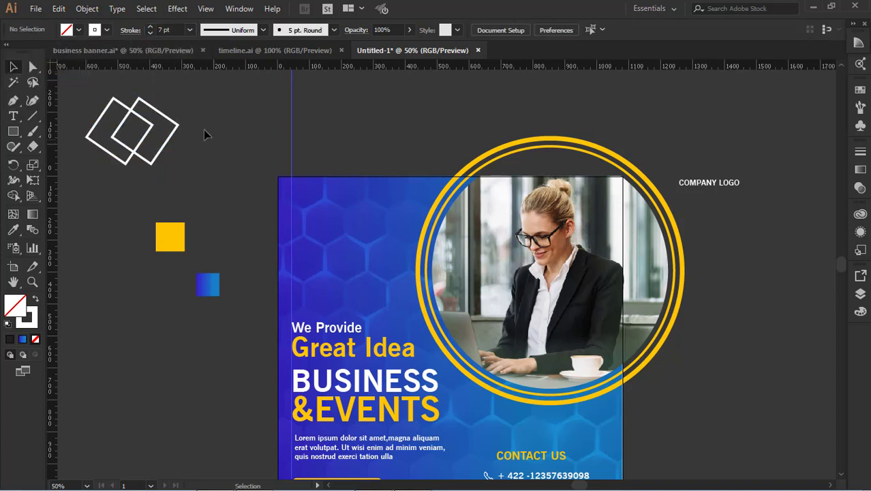
Step: Merge the overlapping area of the two logo rectangles into the left rectangle with the Shape Builder tool
{"action": "left_click_drag", "start_coordinate": [207, 104], "coordinate": [105, 175]}
{"action": "left_click", "coordinate": [13, 195]}
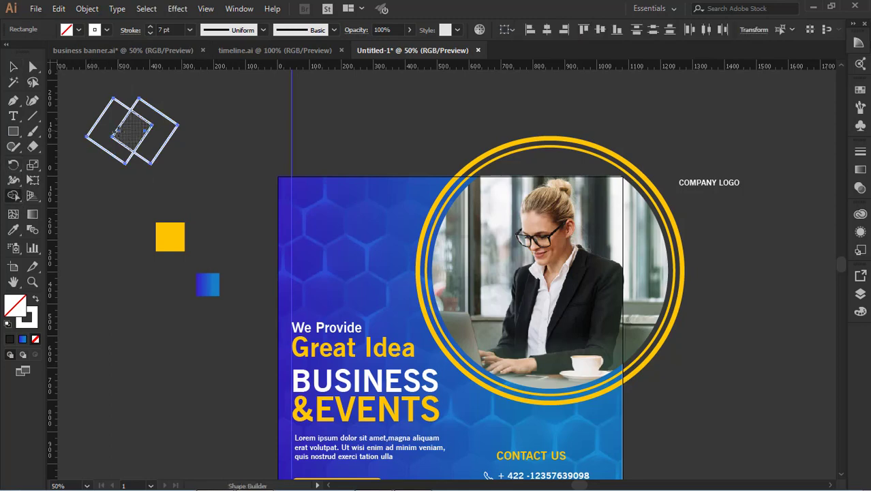
{"action": "mouse_move", "coordinate": [102, 139]}
{"action": "left_mouse_down"}
{"action": "mouse_move", "coordinate": [111, 118]}
{"action": "mouse_move", "coordinate": [133, 129]}
{"action": "left_mouse_up"}
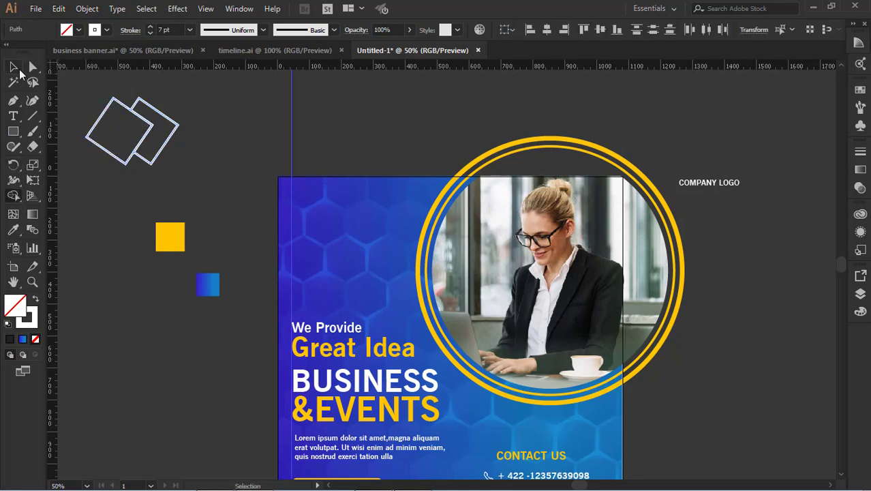
{"action": "left_click", "coordinate": [13, 67]}
{"action": "left_click", "coordinate": [232, 126]}
Step: Scale the logo mark down and place it in the banner's upper-left corner above the headline
{"action": "left_click_drag", "start_coordinate": [136, 157], "coordinate": [136, 157]}
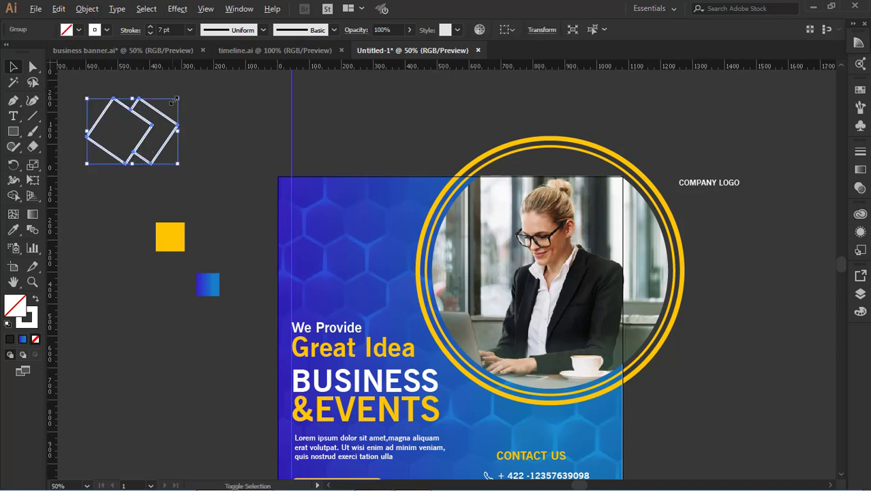
{"action": "mouse_move", "coordinate": [175, 101]}
{"action": "left_mouse_down"}
{"action": "mouse_move", "coordinate": [164, 116]}
{"action": "mouse_move", "coordinate": [171, 110]}
{"action": "left_mouse_up"}
{"action": "left_click", "coordinate": [153, 152]}
{"action": "left_click_drag", "start_coordinate": [151, 148], "coordinate": [340, 234]}
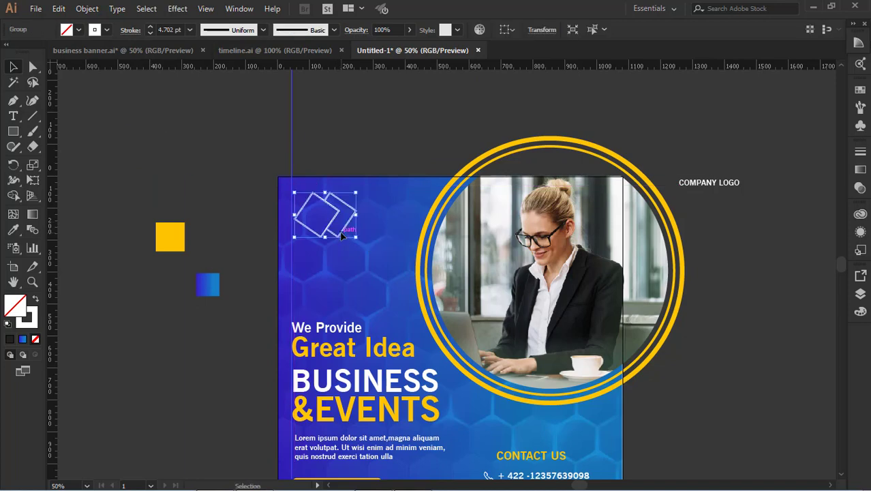
{"action": "left_click_drag", "start_coordinate": [356, 193], "coordinate": [347, 199]}
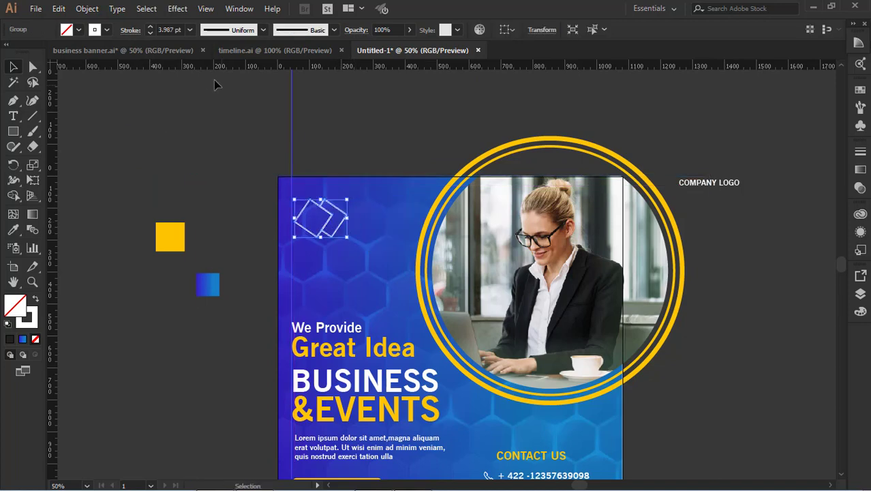
Step: Set the logo mark's stroke weight to 6 pt
{"action": "left_click_drag", "start_coordinate": [180, 30], "coordinate": [155, 31]}
{"action": "key", "text": "Up"}
{"action": "key", "text": "Up"}
{"action": "key", "text": "Up"}
{"action": "key", "text": "Up"}
{"action": "key", "text": "Up"}
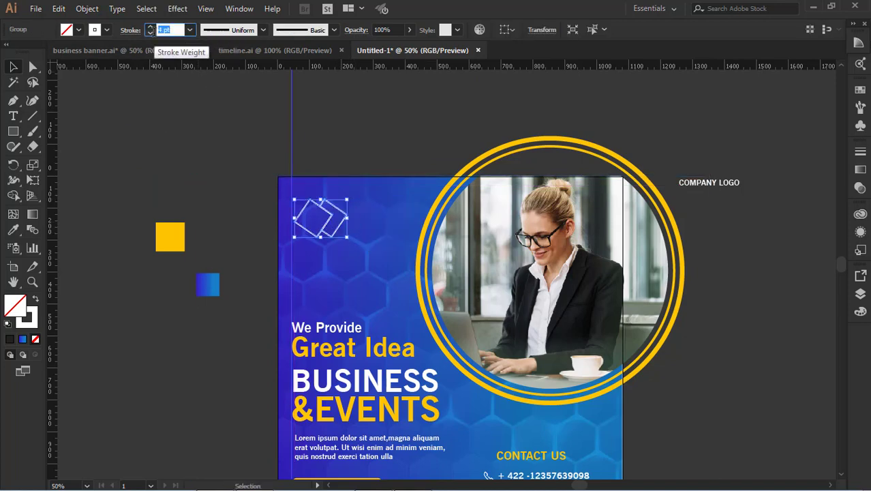
{"action": "key", "text": "Down"}
{"action": "key", "text": "Down"}
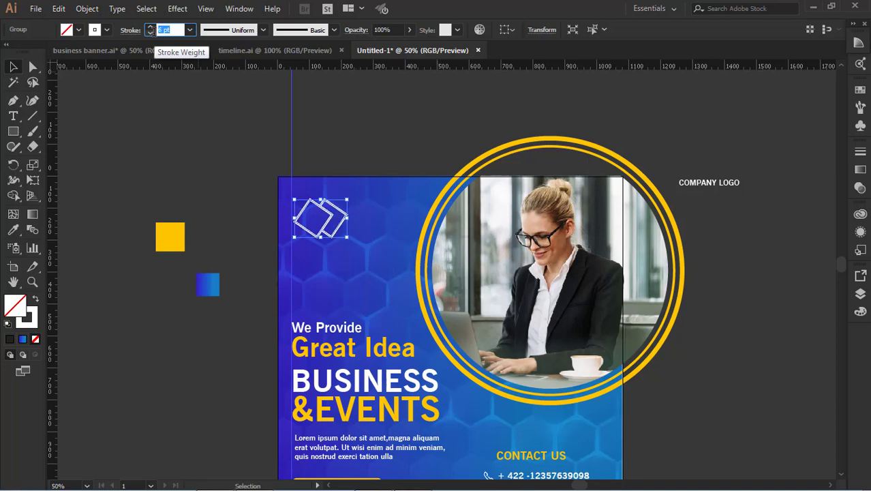
{"action": "left_click", "coordinate": [134, 112]}
Step: Move the "COMPANY LOGO" text directly beneath the logo mark and center the two horizontally on each other
{"action": "mouse_move", "coordinate": [695, 185]}
{"action": "left_mouse_down"}
{"action": "mouse_move", "coordinate": [598, 225]}
{"action": "mouse_move", "coordinate": [315, 251]}
{"action": "left_mouse_up"}
{"action": "left_click", "coordinate": [319, 224], "text": "shift"}
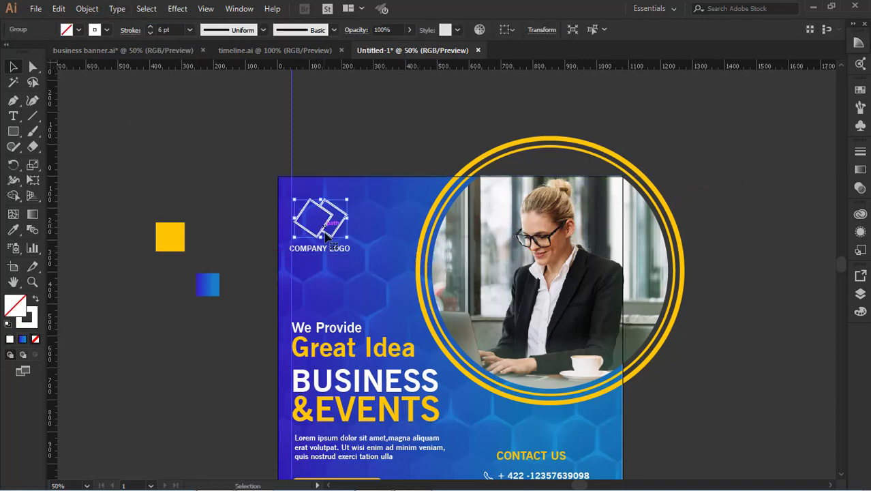
{"action": "left_click", "coordinate": [427, 32]}
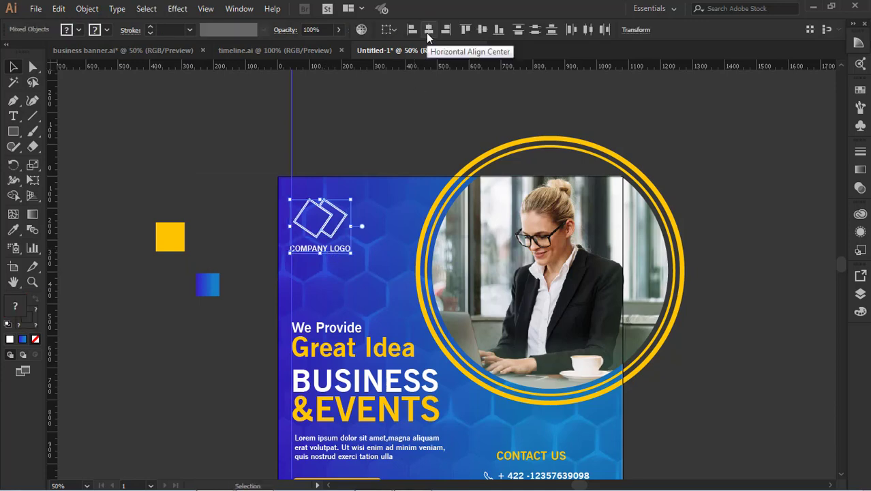
{"action": "left_click", "coordinate": [480, 30]}
{"action": "key", "text": "ctrl+z"}
{"action": "left_click", "coordinate": [388, 127]}
Step: Select the logo mark together with its "COMPANY LOGO" text and shift both slightly upward
{"action": "scroll", "coordinate": [362, 213], "scroll_direction": "down", "scroll_amount": 1}
{"action": "left_click", "coordinate": [342, 196]}
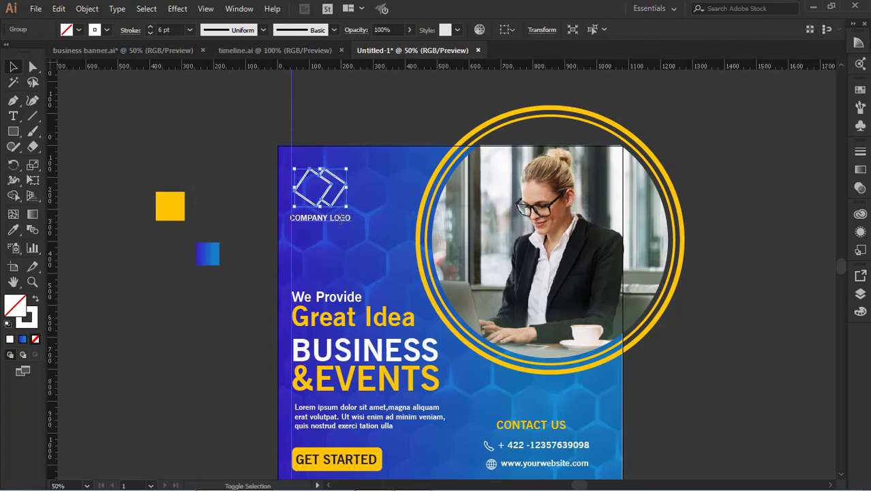
{"action": "scroll", "coordinate": [342, 225], "scroll_direction": "down", "scroll_amount": 1}
{"action": "scroll", "coordinate": [342, 225], "scroll_direction": "down", "scroll_amount": 3}
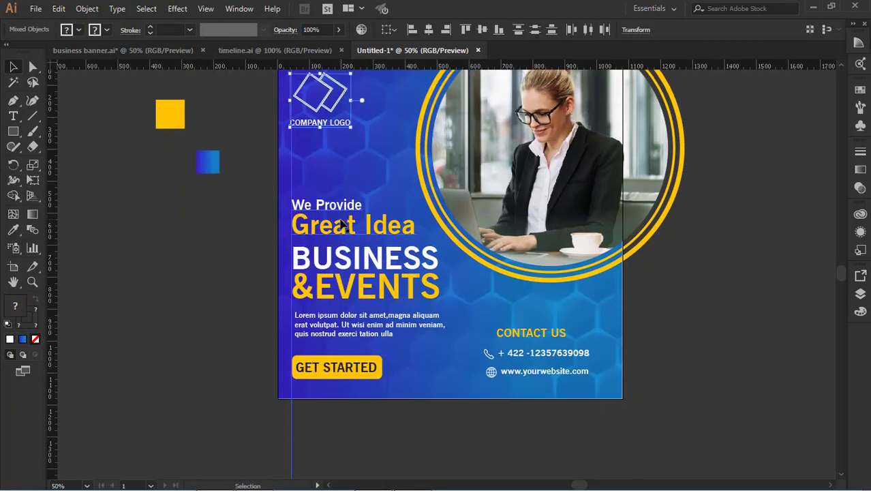
{"action": "scroll", "coordinate": [340, 220], "scroll_direction": "up", "scroll_amount": 3}
{"action": "left_click", "coordinate": [484, 252]}
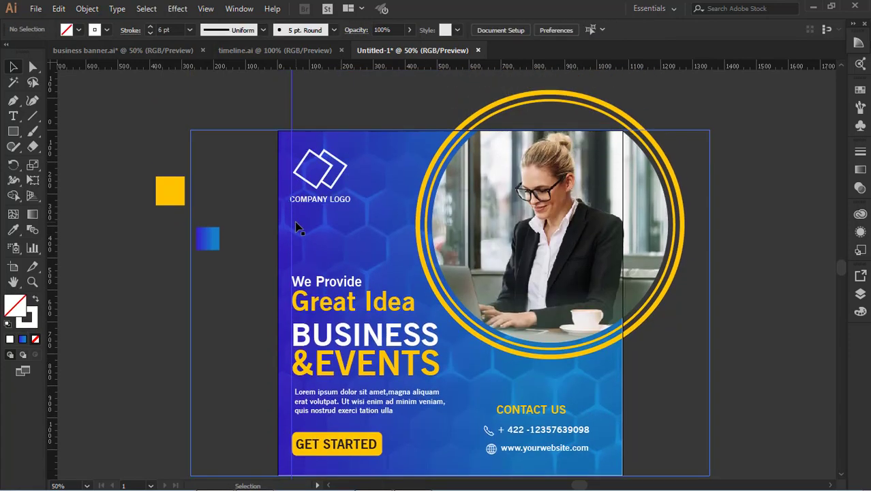
Step: Move the vertical guide off the banner's left side and enlarge the hexagon background to 1093 px square, past the artboard's lower-right corner
{"action": "left_click_drag", "start_coordinate": [293, 223], "coordinate": [237, 227]}
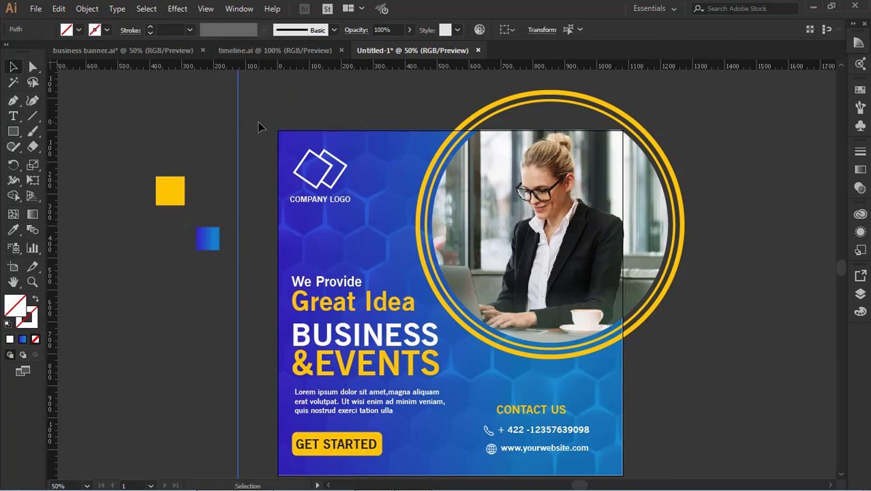
{"action": "left_click_drag", "start_coordinate": [264, 118], "coordinate": [537, 458]}
{"action": "left_click_drag", "start_coordinate": [627, 458], "coordinate": [632, 461]}
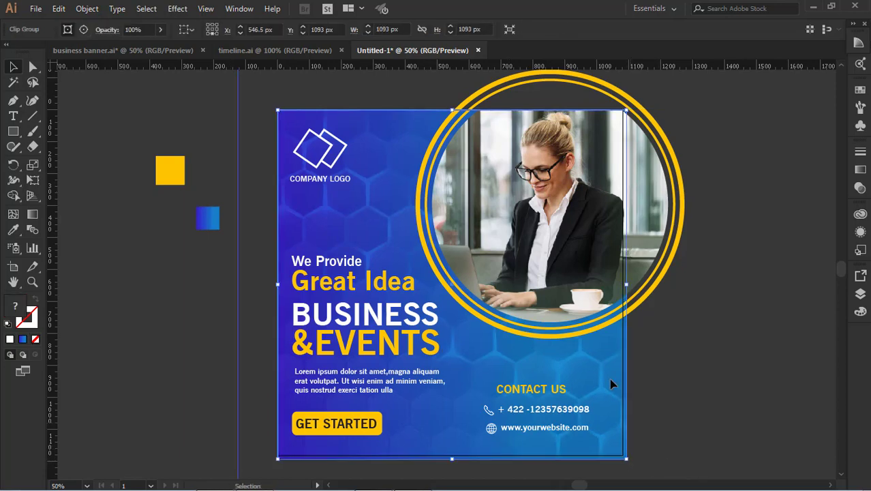
Step: Extend the hexagon background past the artboard's upper-left corner and group all banner elements
{"action": "left_click_drag", "start_coordinate": [277, 108], "coordinate": [684, 479]}
{"action": "left_click", "coordinate": [634, 371]}
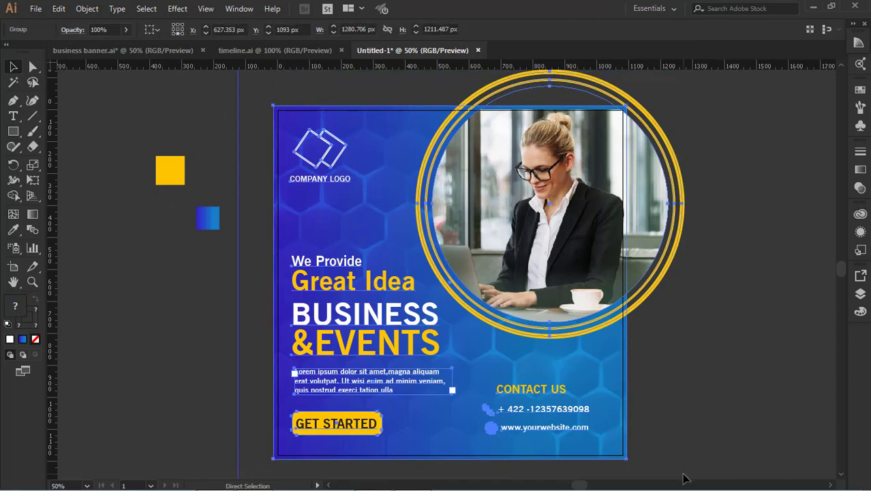
{"action": "left_click", "coordinate": [685, 479]}
Step: Draw a rectangle covering the whole artboard and fill it with white
{"action": "left_click", "coordinate": [12, 132]}
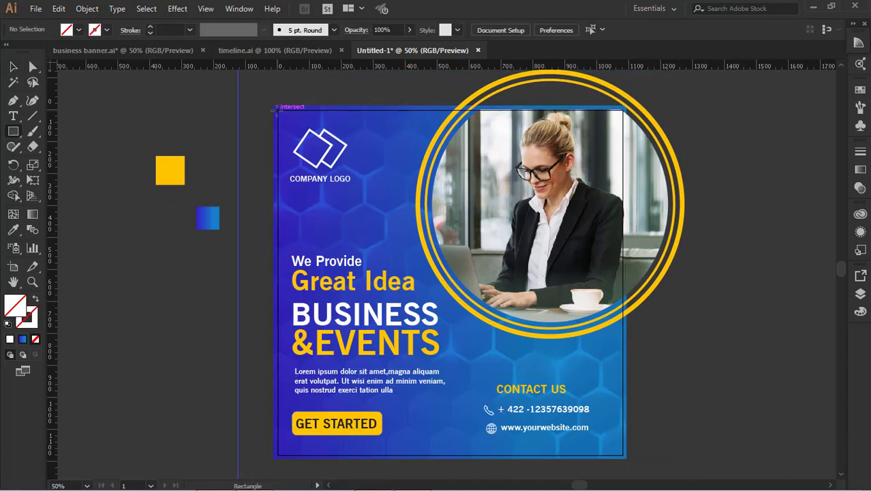
{"action": "left_click_drag", "start_coordinate": [277, 107], "coordinate": [622, 453]}
{"action": "left_click", "coordinate": [79, 30]}
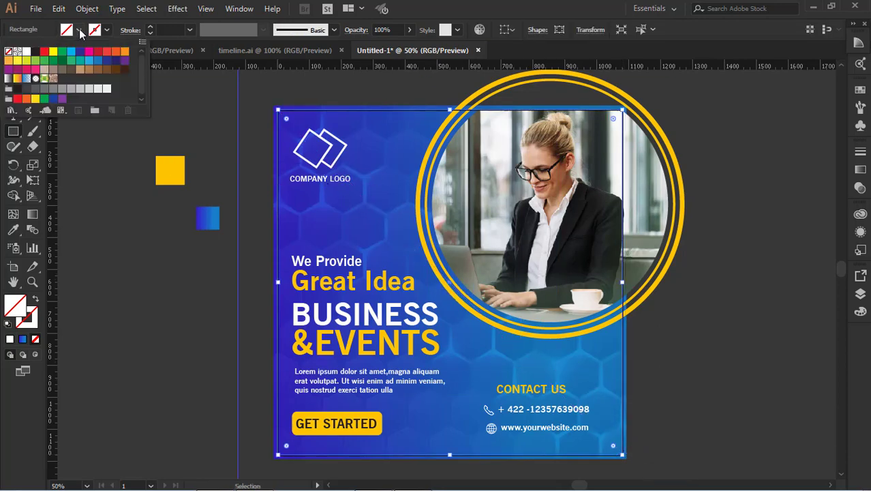
{"action": "left_click", "coordinate": [26, 52]}
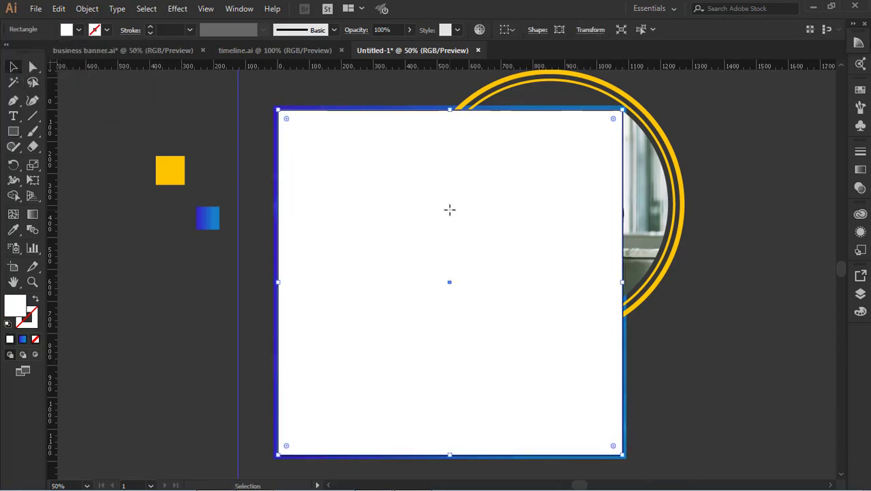
Step: Make a clipping mask from the white rectangle and all banner artwork to trim everything to the artboard
{"action": "key", "text": "ctrl+a"}
{"action": "right_click", "coordinate": [662, 167]}
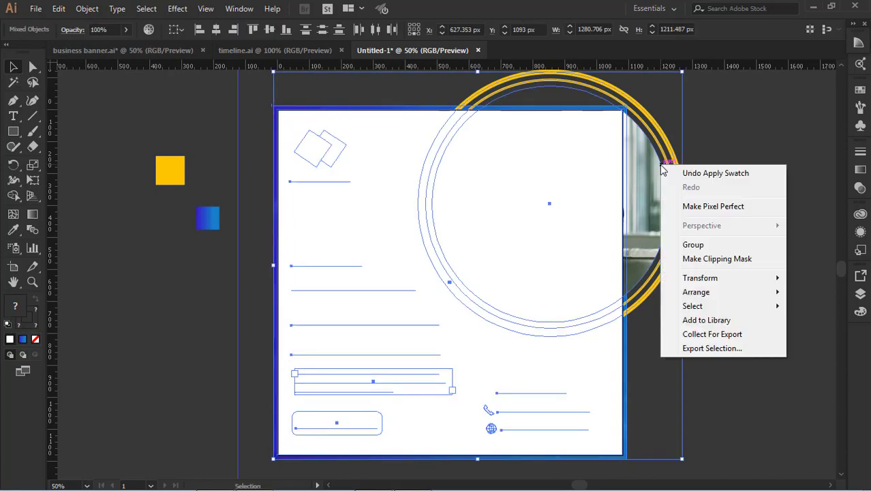
{"action": "left_click", "coordinate": [711, 259]}
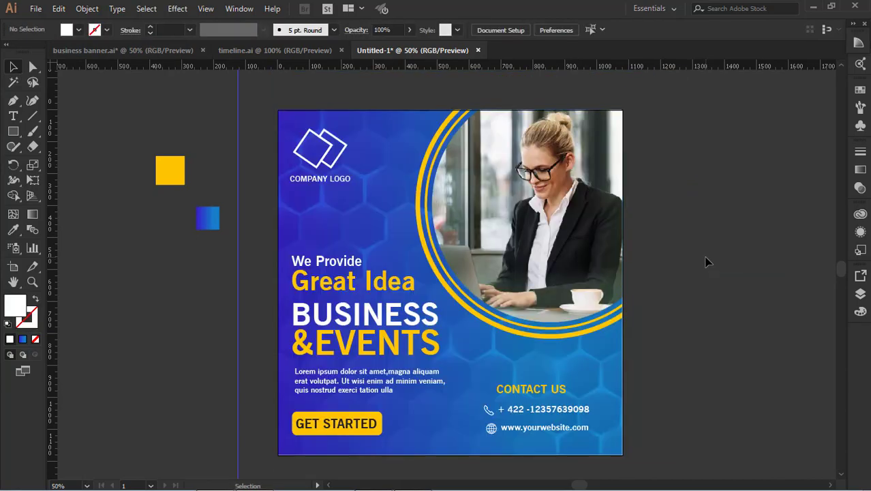
{"action": "scroll", "coordinate": [706, 261], "scroll_direction": "down", "scroll_amount": 1}
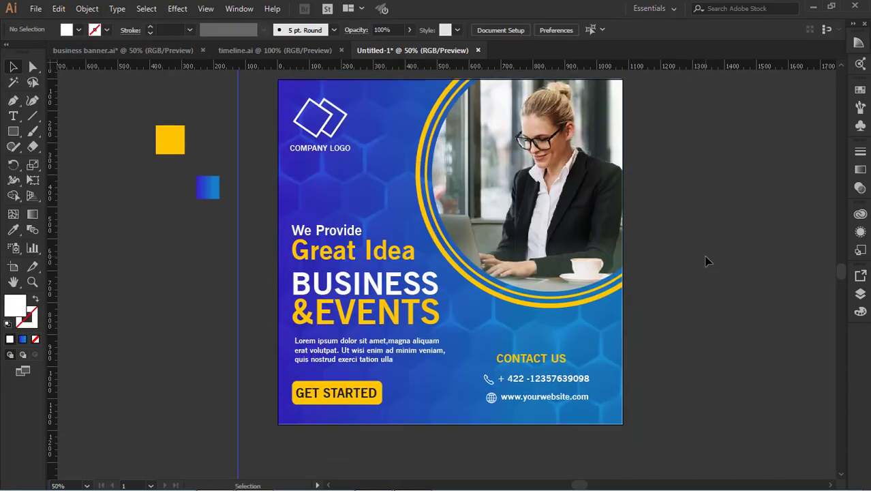
Step: Open the banner group inside the clipping mask in isolation mode for editing
{"action": "left_click", "coordinate": [621, 360]}
{"action": "double_click", "coordinate": [624, 424]}
{"action": "left_click", "coordinate": [346, 251]}
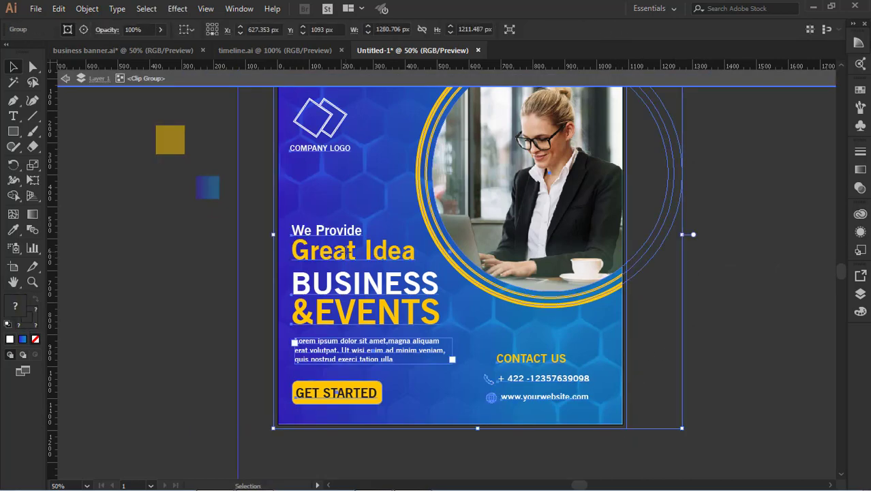
{"action": "double_click", "coordinate": [346, 252]}
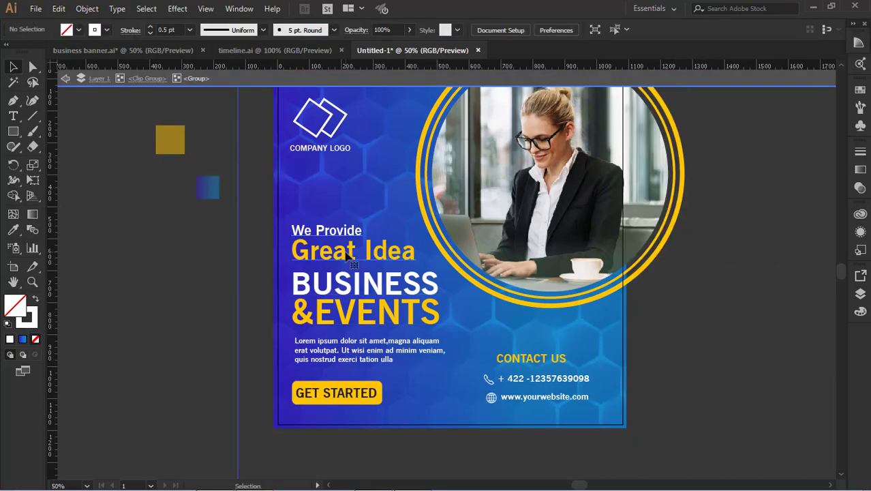
Step: Select the four headline lines with the description paragraph and scale them up slightly from their center
{"action": "left_click", "coordinate": [361, 330]}
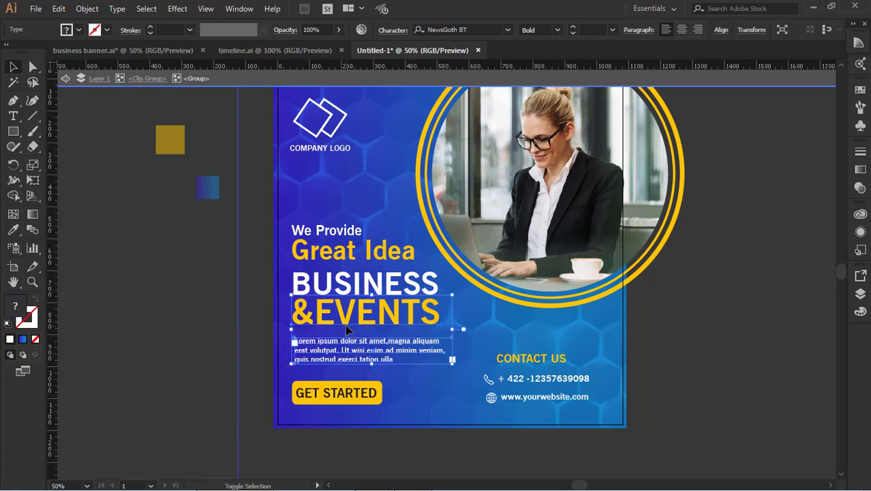
{"action": "left_click", "coordinate": [341, 252], "text": "shift"}
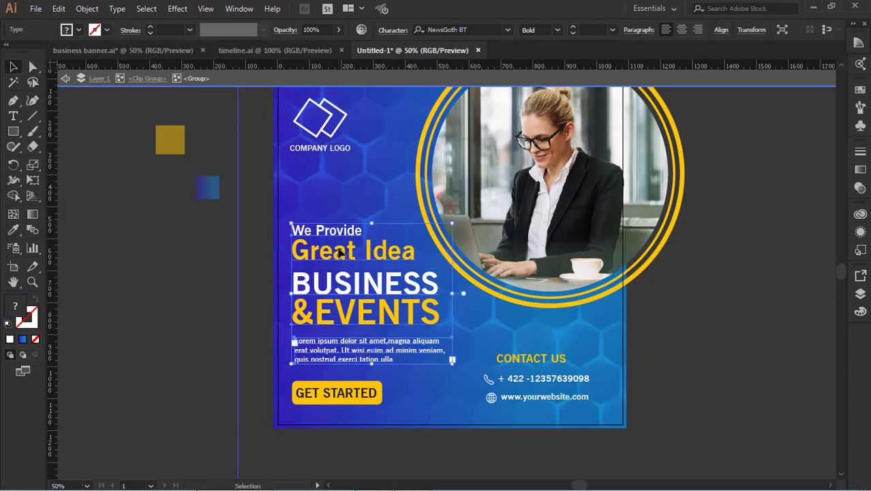
{"action": "left_click_drag", "start_coordinate": [292, 224], "coordinate": [286, 217]}
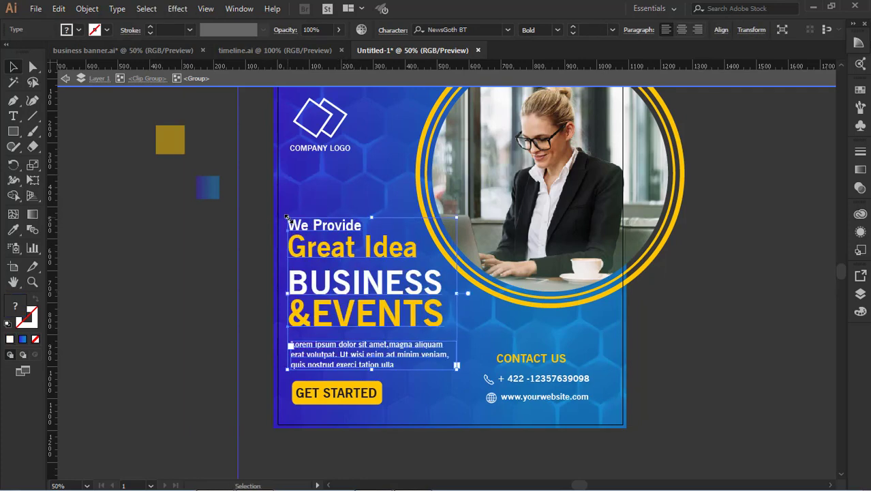
{"action": "key", "text": "ctrl+z"}
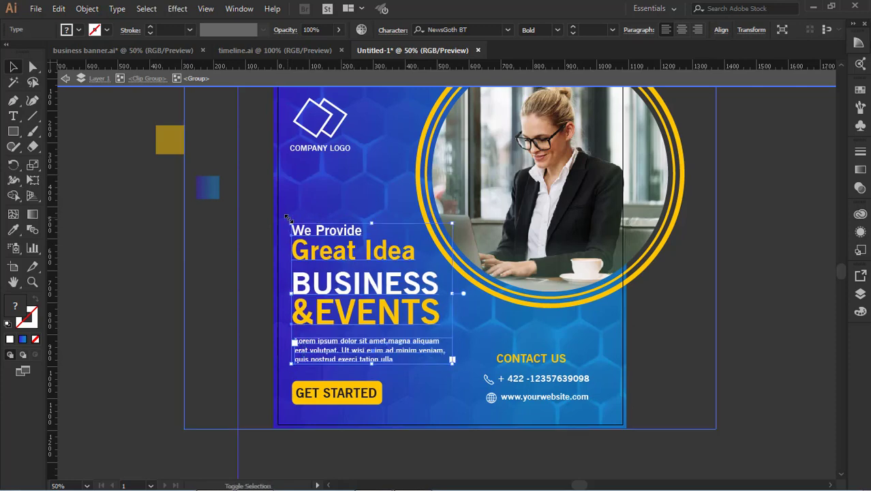
{"action": "left_click_drag", "start_coordinate": [452, 222], "coordinate": [456, 219]}
{"action": "left_click", "coordinate": [201, 298]}
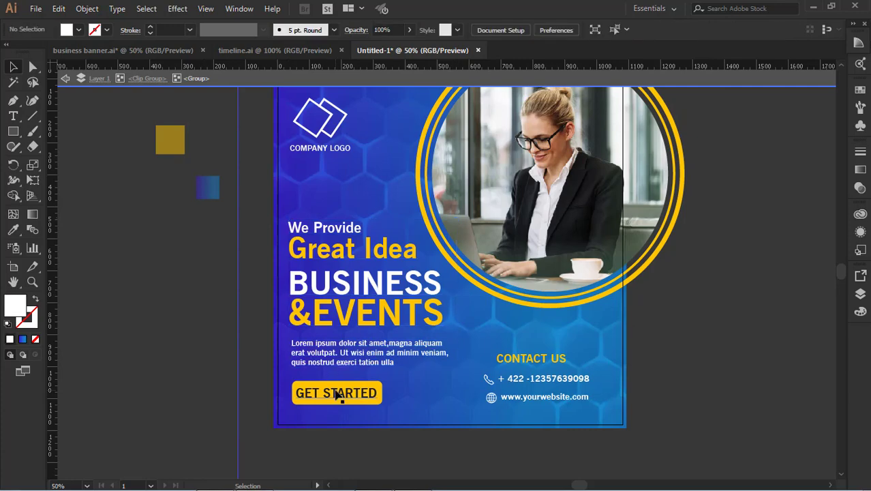
Step: Center the "GET STARTED" text horizontally and vertically on its yellow button
{"action": "left_click", "coordinate": [335, 391]}
{"action": "left_click", "coordinate": [335, 386], "text": "shift"}
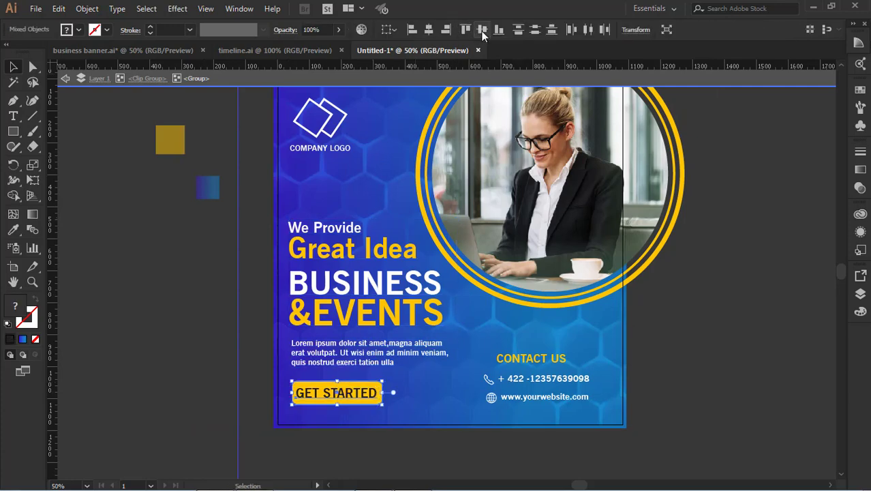
{"action": "left_click", "coordinate": [430, 30]}
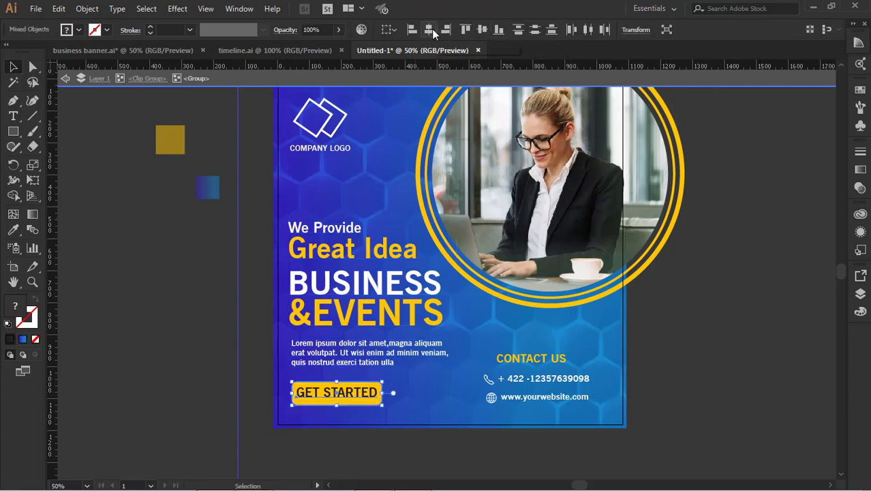
{"action": "left_click", "coordinate": [654, 375]}
{"action": "left_click", "coordinate": [372, 393]}
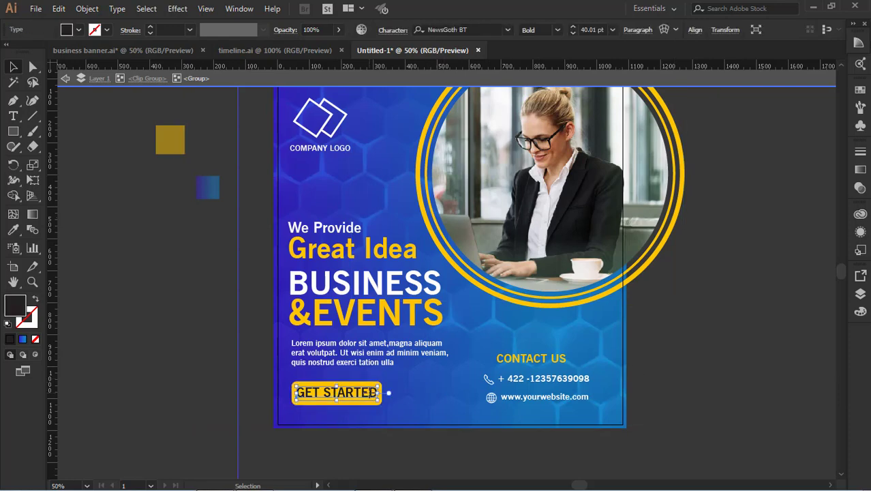
{"action": "left_click", "coordinate": [151, 313]}
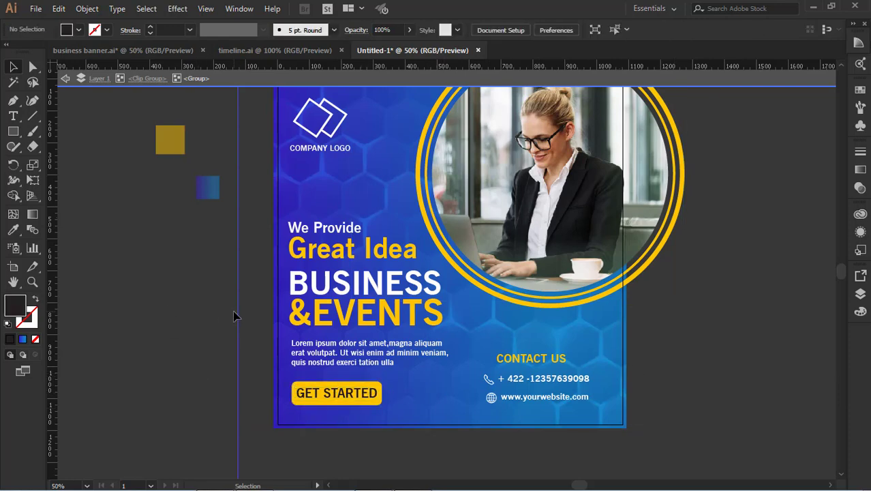
{"action": "double_click", "coordinate": [235, 329]}
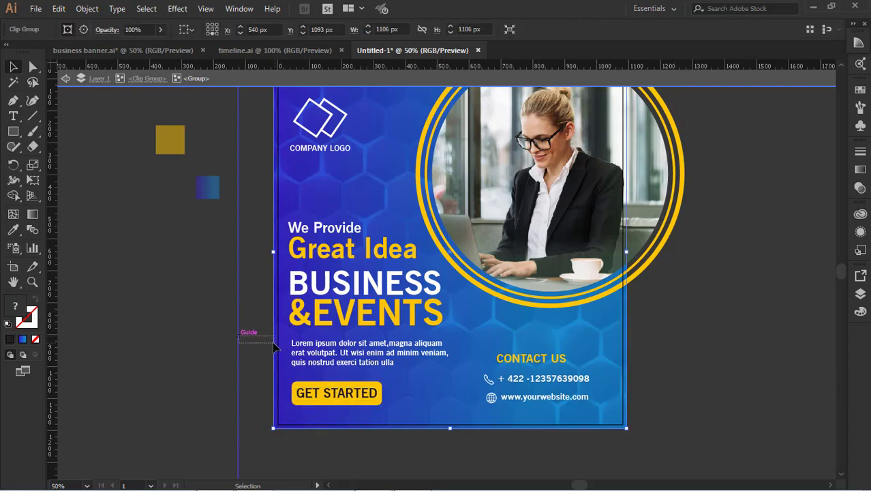
Step: Place a vertical guide along the left edge of the headline text to check the text alignment, and leave nothing selected
{"action": "left_click", "coordinate": [176, 315]}
{"action": "left_click_drag", "start_coordinate": [60, 273], "coordinate": [292, 333]}
{"action": "scroll", "coordinate": [324, 391], "scroll_direction": "up", "scroll_amount": 1}
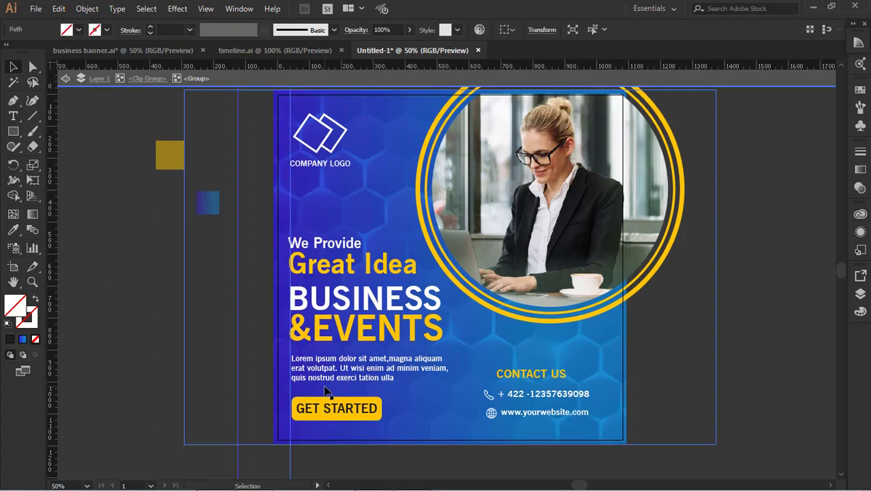
{"action": "left_click", "coordinate": [531, 373]}
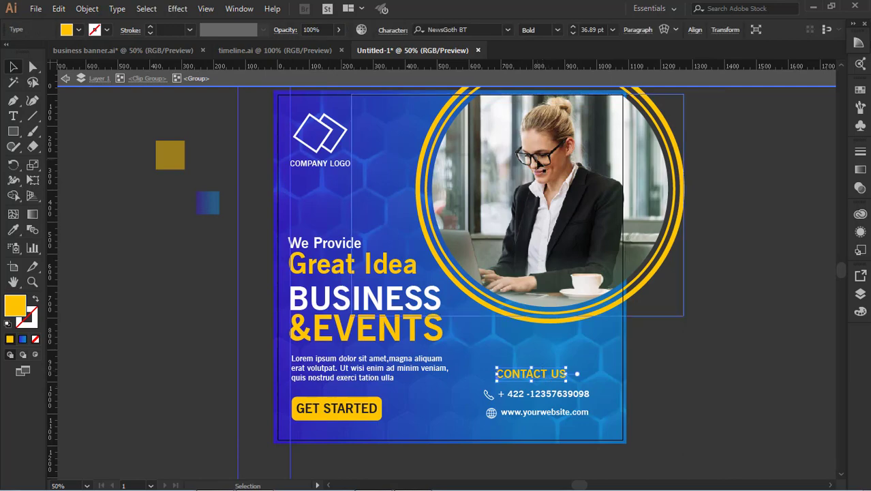
{"action": "left_click", "coordinate": [670, 351]}
{"action": "scroll", "coordinate": [668, 352], "scroll_direction": "down", "scroll_amount": 1}
{"action": "scroll", "coordinate": [668, 352], "scroll_direction": "up", "scroll_amount": 3}
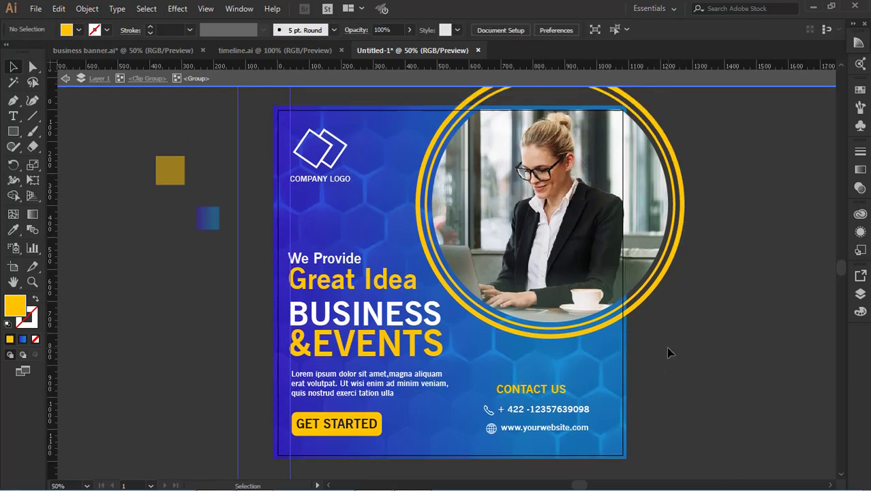
Step: Exit isolation mode completely and clear the guides from the document
{"action": "left_click", "coordinate": [65, 78]}
{"action": "left_click", "coordinate": [66, 78]}
{"action": "left_click", "coordinate": [214, 9]}
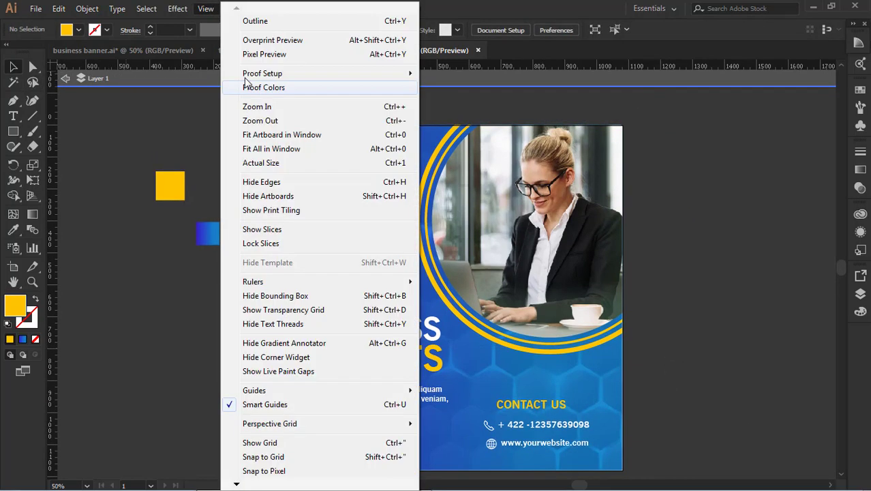
{"action": "mouse_move", "coordinate": [356, 391]}
{"action": "left_click", "coordinate": [472, 443]}
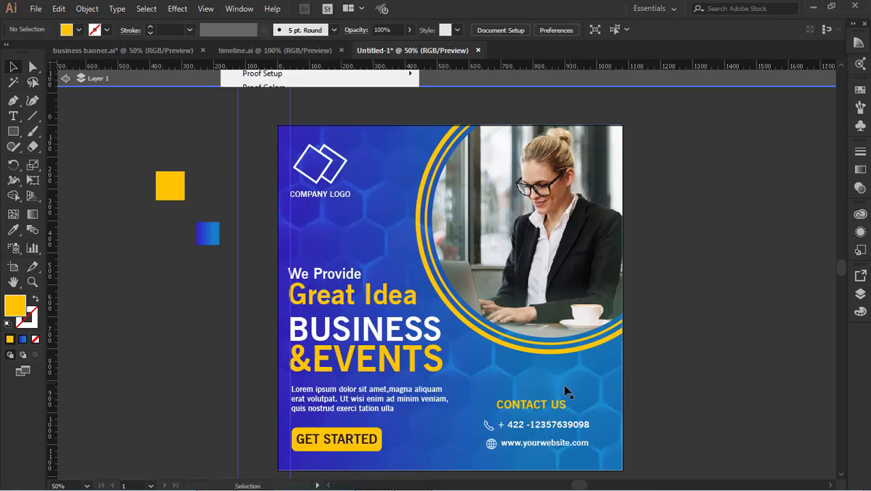
{"action": "scroll", "coordinate": [655, 346], "scroll_direction": "up", "scroll_amount": 1}
{"action": "scroll", "coordinate": [654, 346], "scroll_direction": "down", "scroll_amount": 3}
{"action": "left_click", "coordinate": [66, 79]}
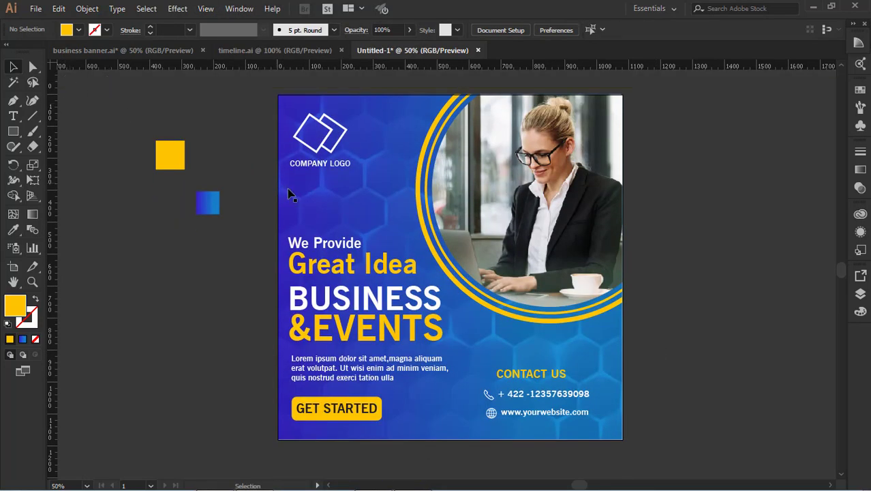
Step: Cycle through the full-screen display modes and back to normal to review the finished banner
{"action": "key", "text": "f"}
{"action": "key", "text": "f"}
{"action": "key", "text": "f"}
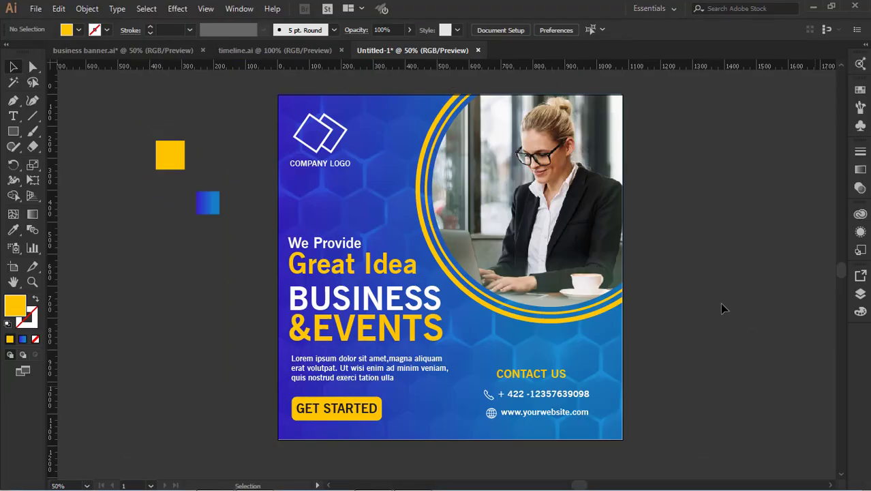
{"action": "scroll", "coordinate": [717, 304], "scroll_direction": "down", "scroll_amount": 1}
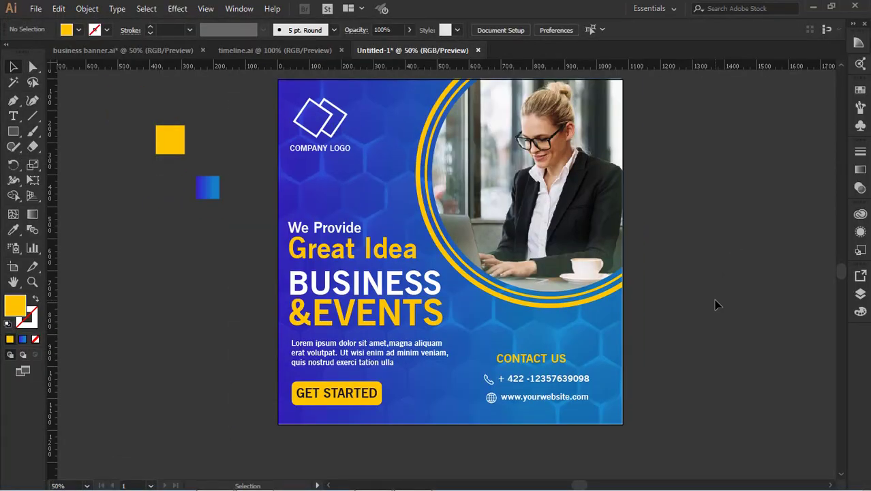
{"action": "left_click", "coordinate": [334, 228]}
{"action": "double_click", "coordinate": [334, 228]}
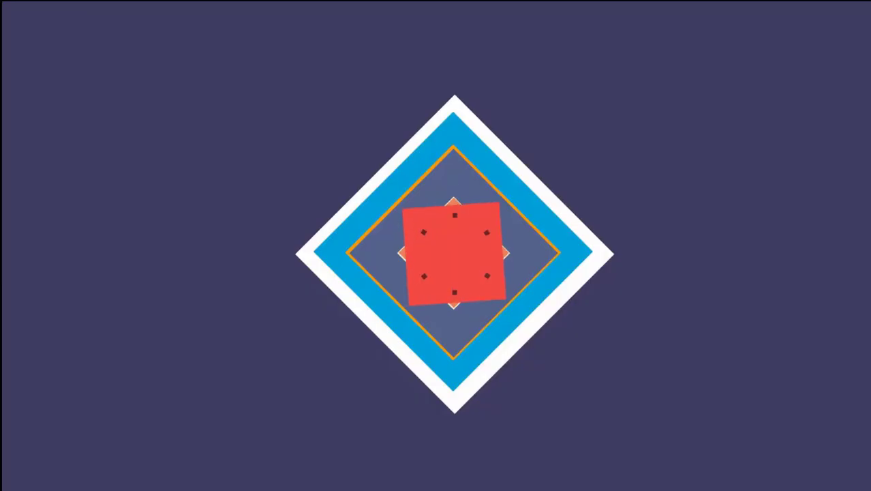